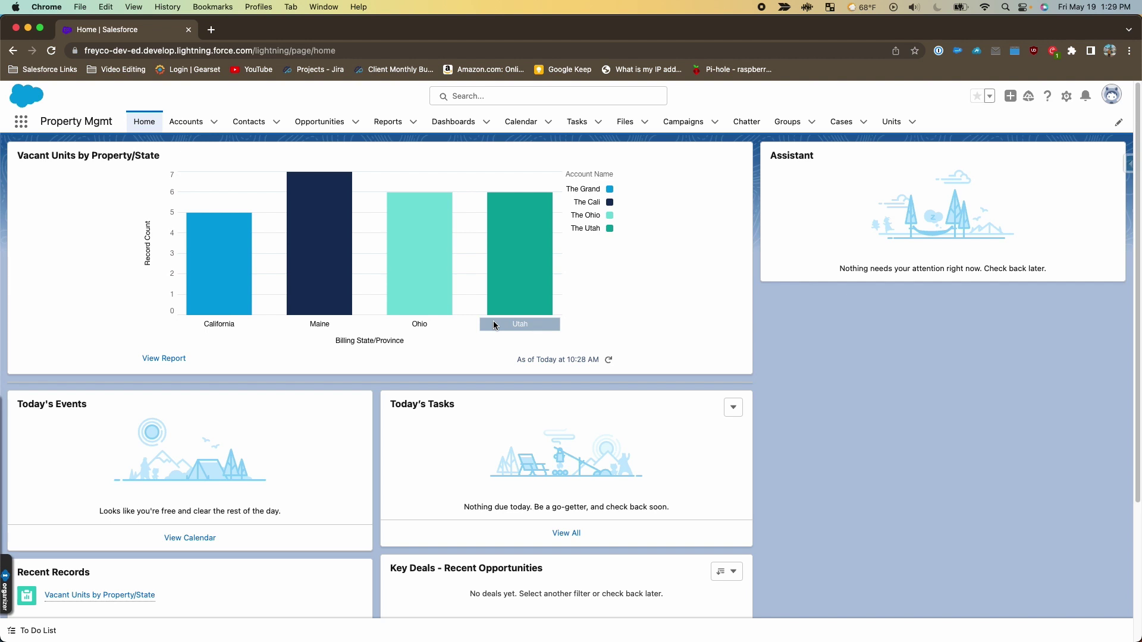
{"action": "left_click", "coordinate": [246, 127]}
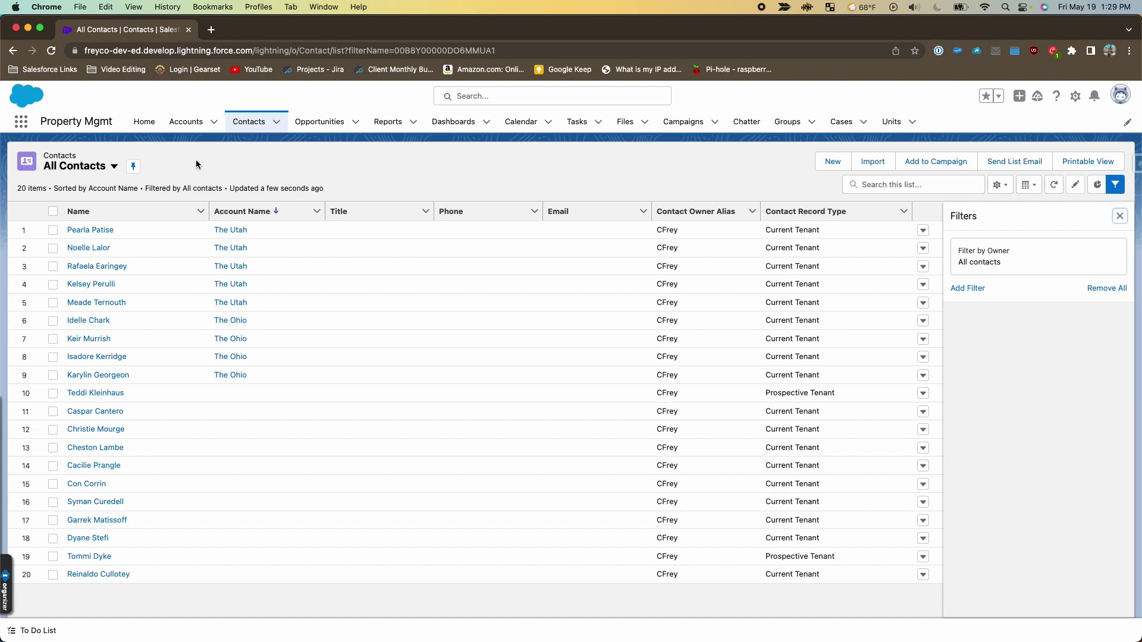
From Setup, search Quick Find for 'report' and go to the Report Types page.
{"action": "left_click", "coordinate": [1075, 96]}
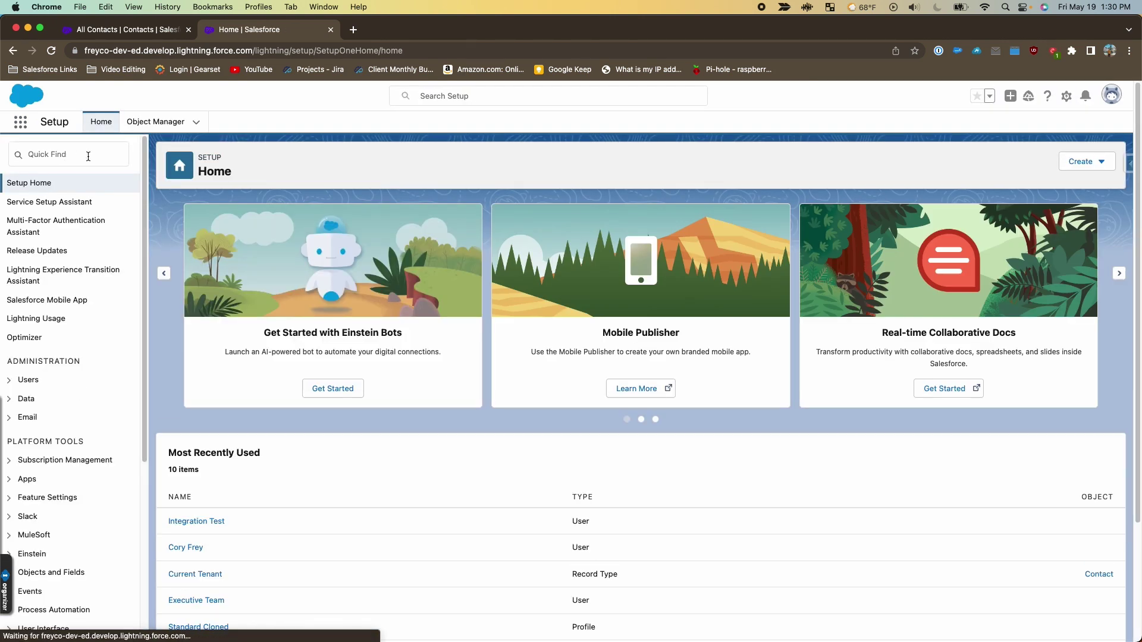
{"action": "left_click", "coordinate": [88, 157]}
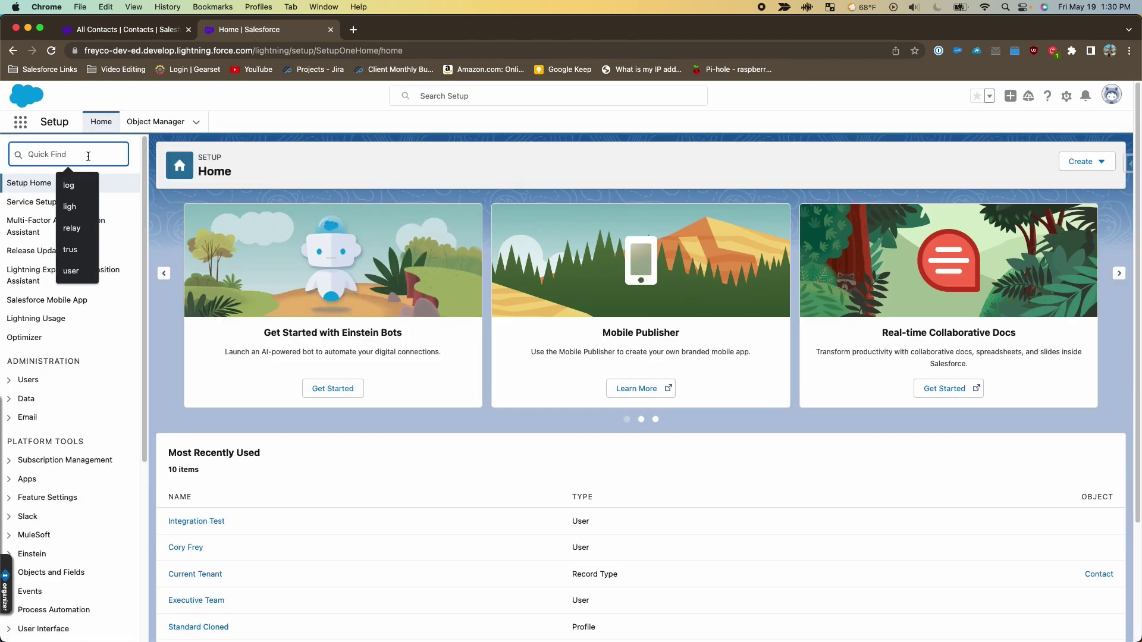
{"action": "type", "text": "report"}
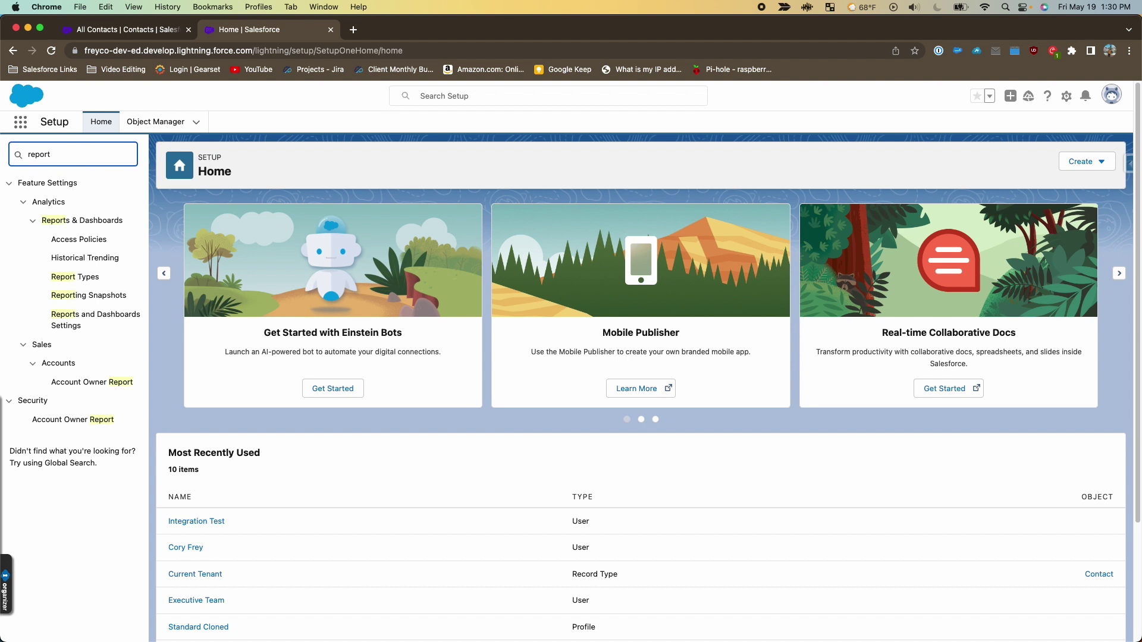
{"action": "left_click", "coordinate": [81, 278]}
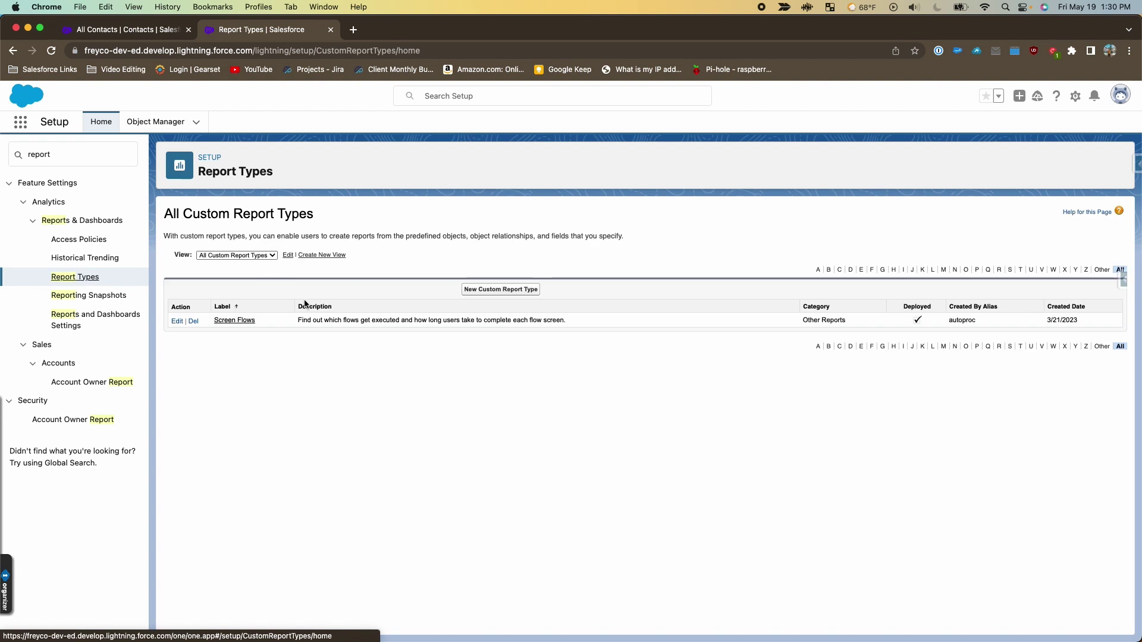
Start a new custom report type with Contacts as the primary object.
{"action": "left_click", "coordinate": [498, 291]}
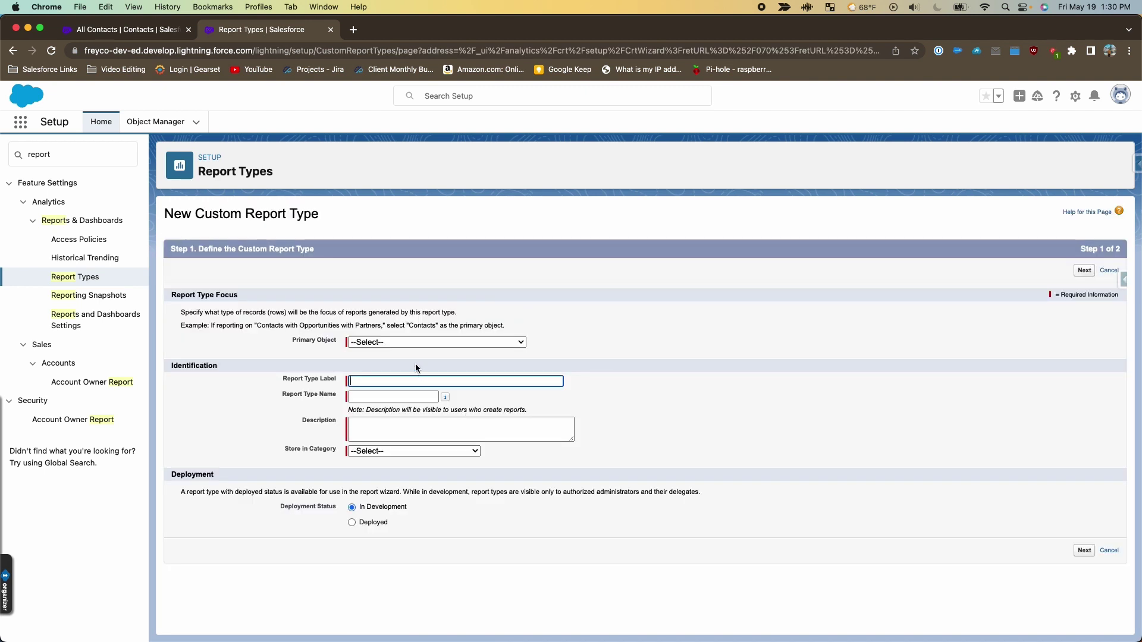
{"action": "left_click", "coordinate": [472, 342]}
{"action": "scroll", "coordinate": [412, 424], "scroll_direction": "down", "scroll_amount": 10}
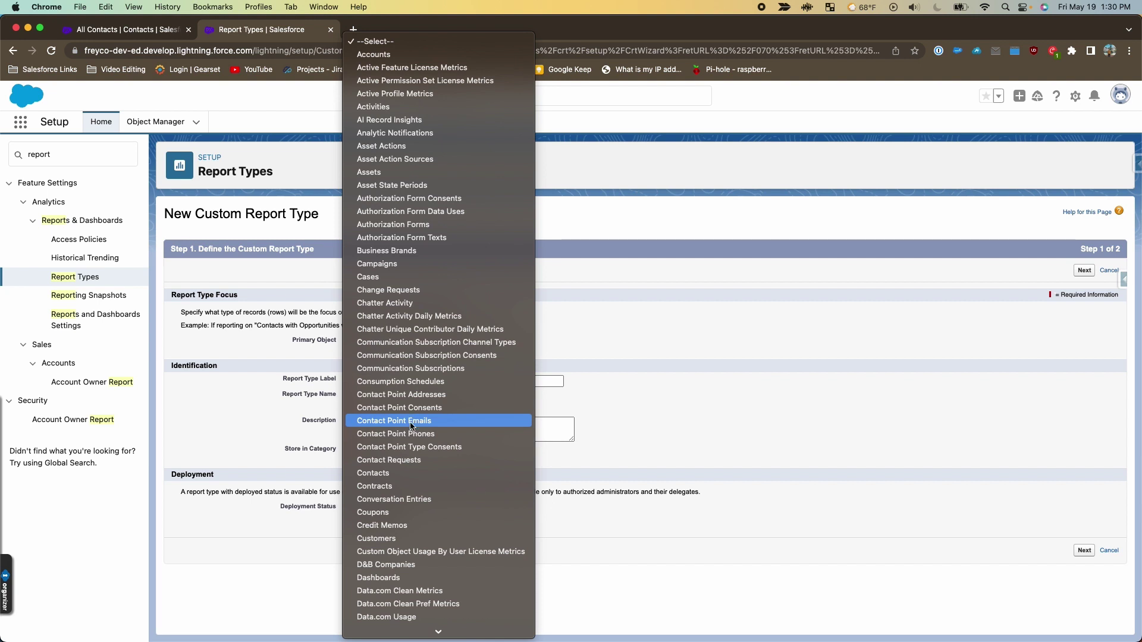
{"action": "left_click", "coordinate": [379, 479]}
Label the report type 'Contacts without Accounts' and use the same text as its description.
{"action": "left_click", "coordinate": [440, 381]}
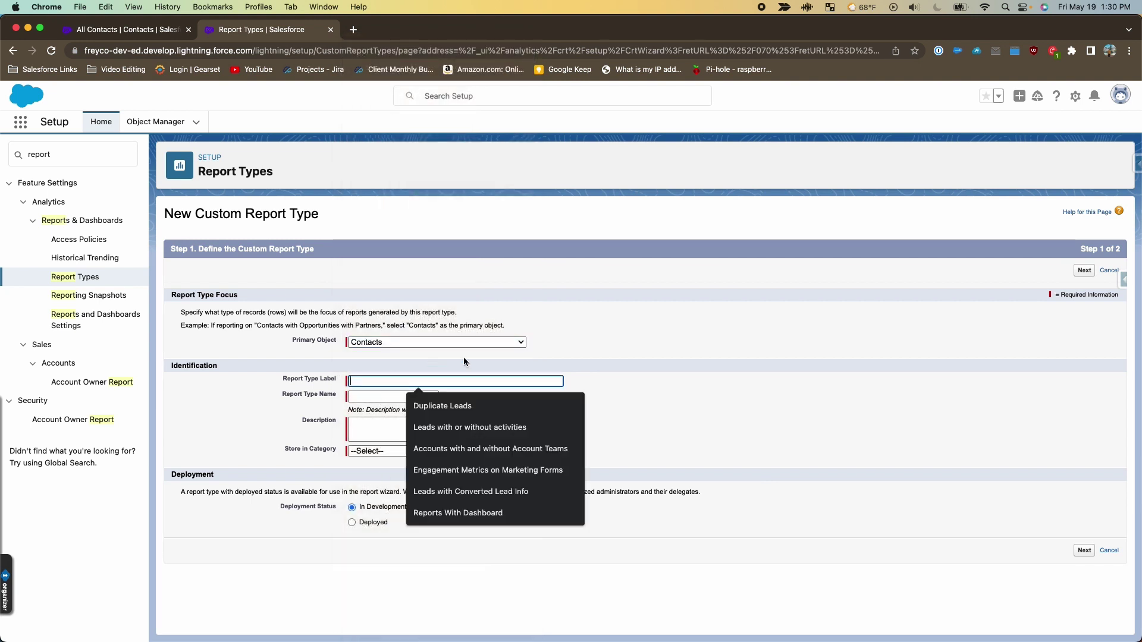
{"action": "key", "text": "Escape"}
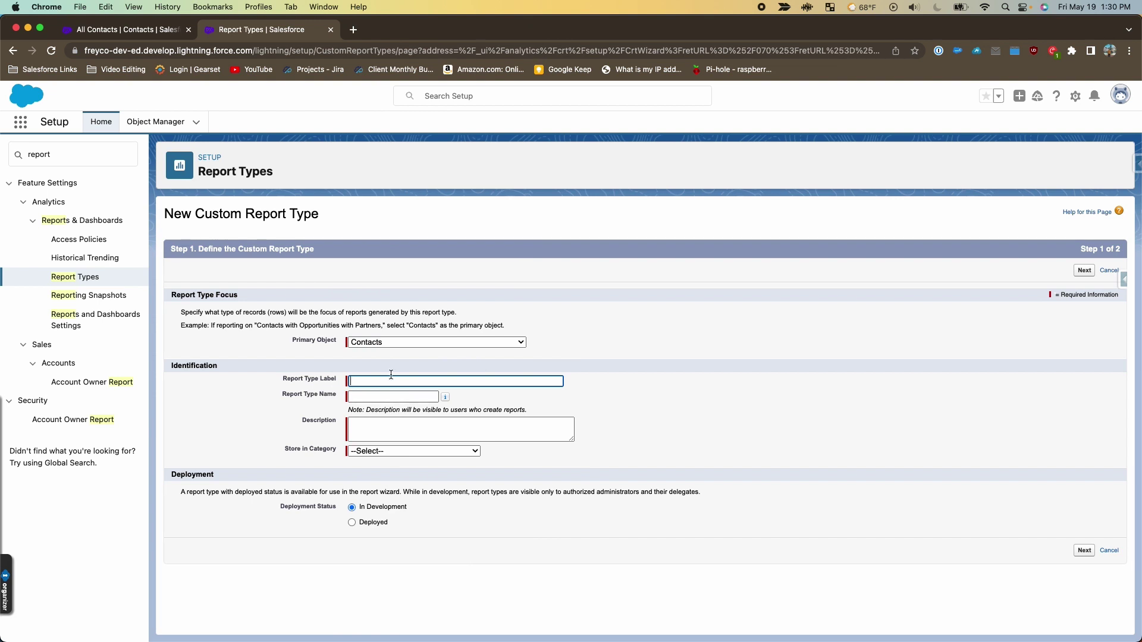
{"action": "type", "text": "Contacts w"}
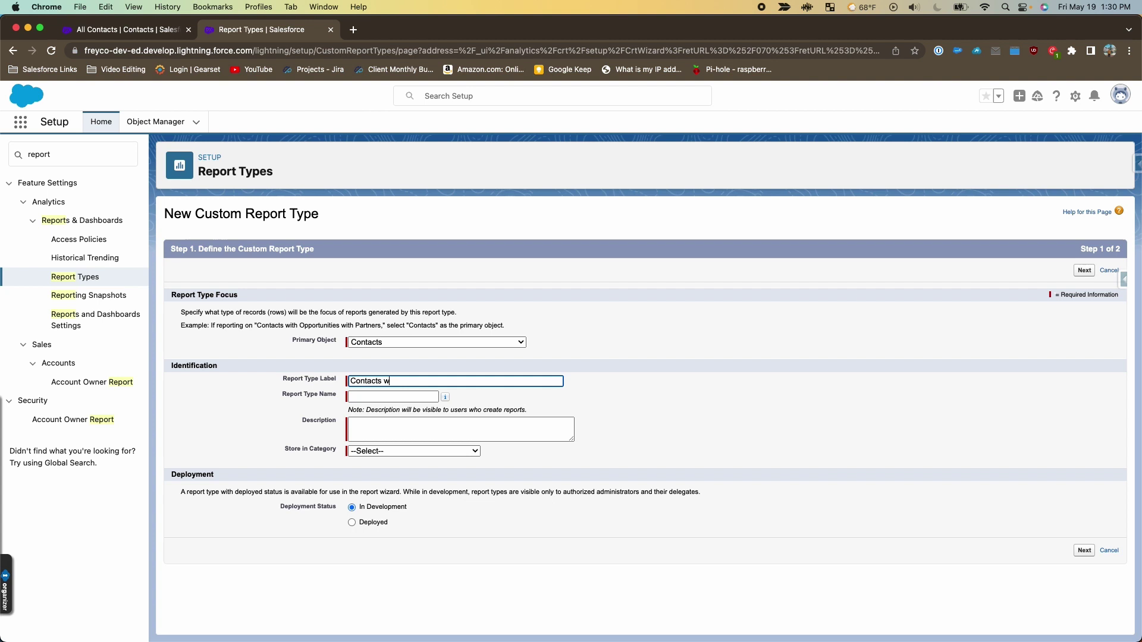
{"action": "type", "text": "ithout Accounts"}
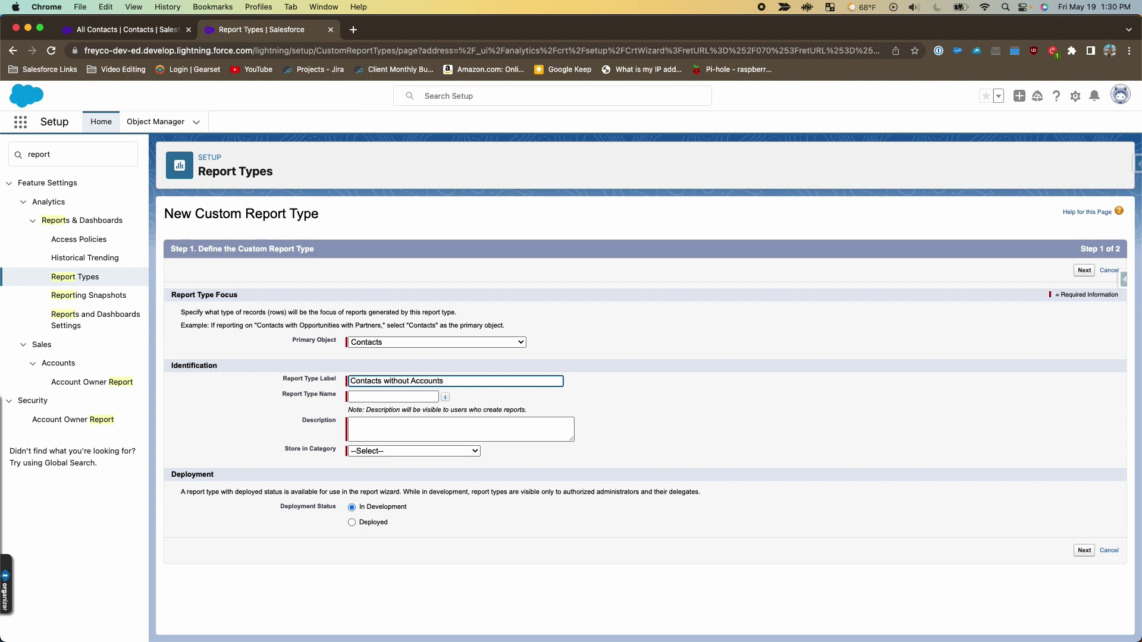
{"action": "key", "text": "Tab"}
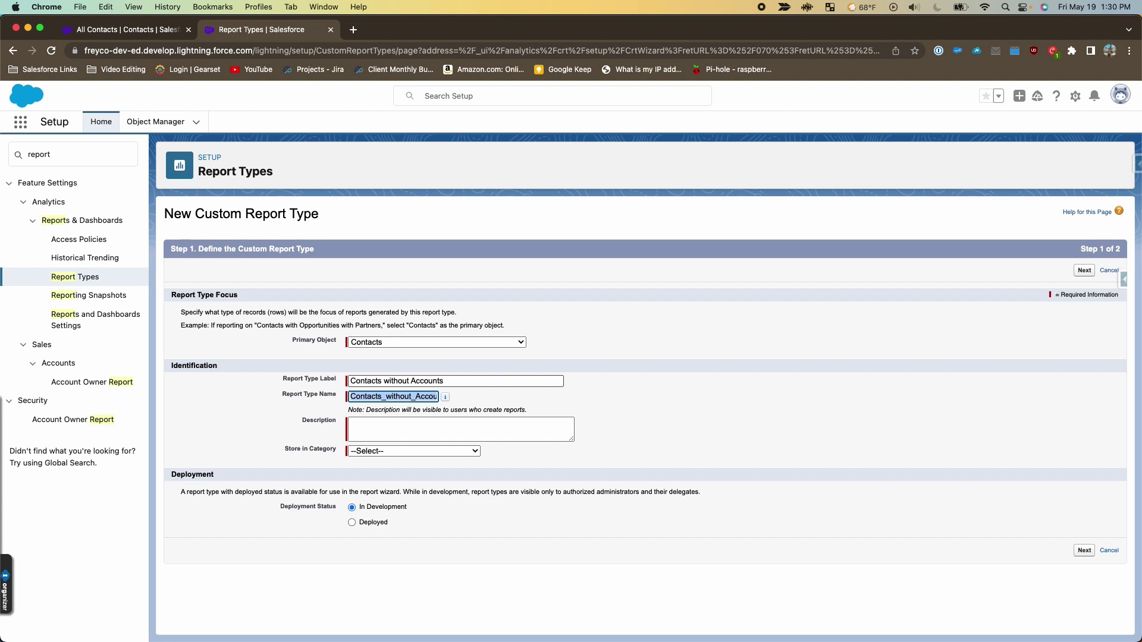
{"action": "key", "text": "Tab"}
{"action": "key", "text": "Tab"}
{"action": "left_click", "coordinate": [389, 382]}
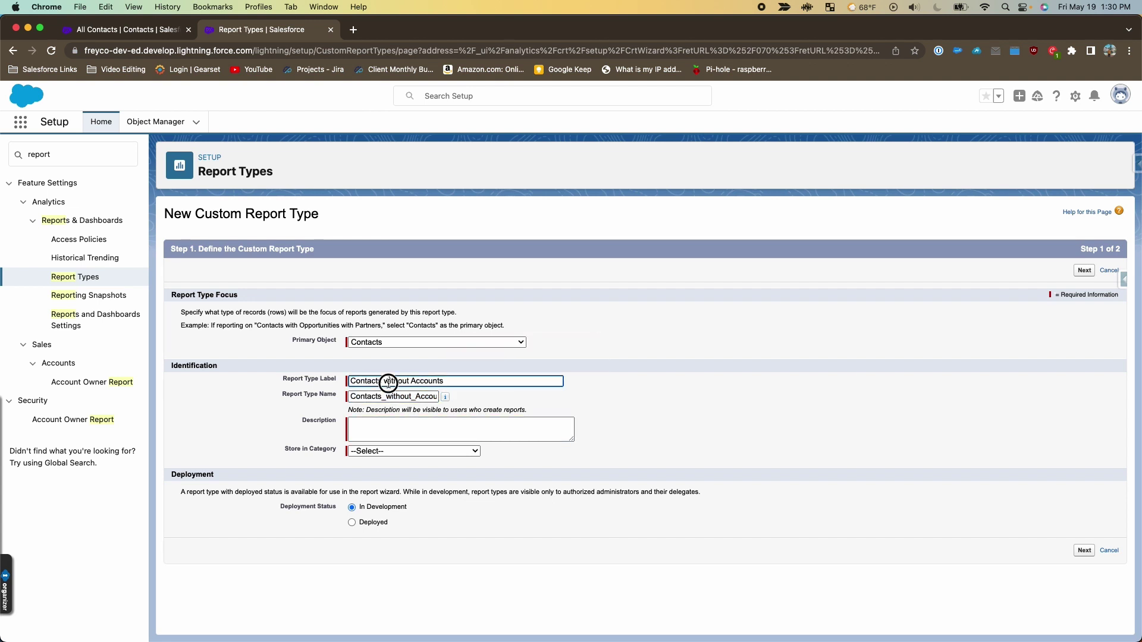
{"action": "key", "text": "super+a"}
{"action": "key", "text": "super+c"}
{"action": "left_click", "coordinate": [387, 430]}
{"action": "key", "text": "super+v"}
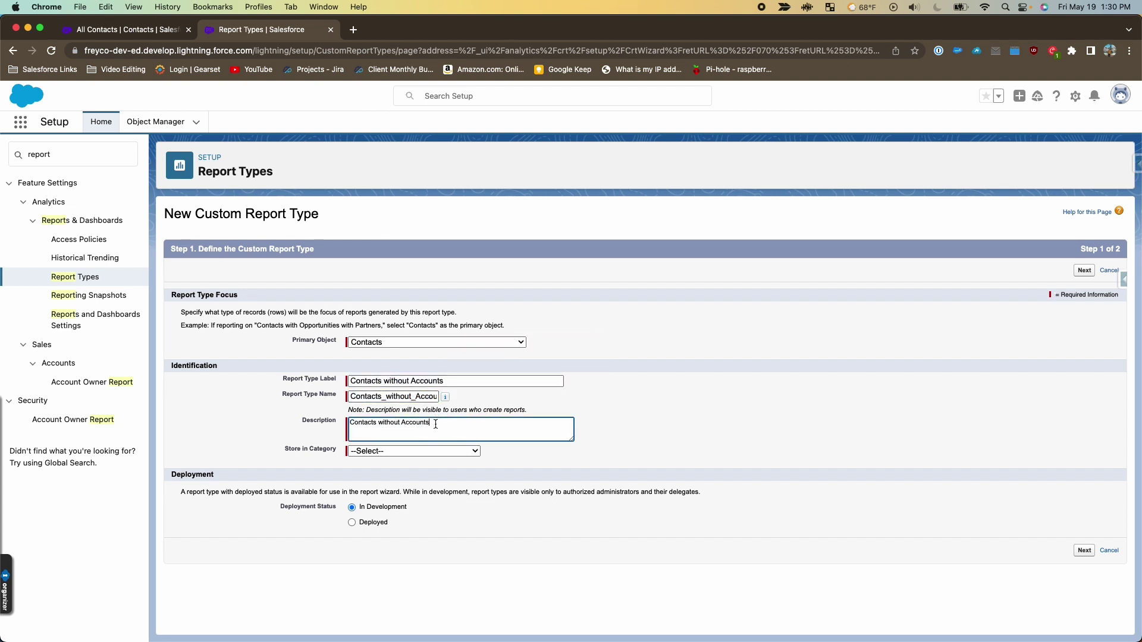
Store it in the Accounts & Contacts category and set its status to Deployed.
{"action": "left_click", "coordinate": [387, 452]}
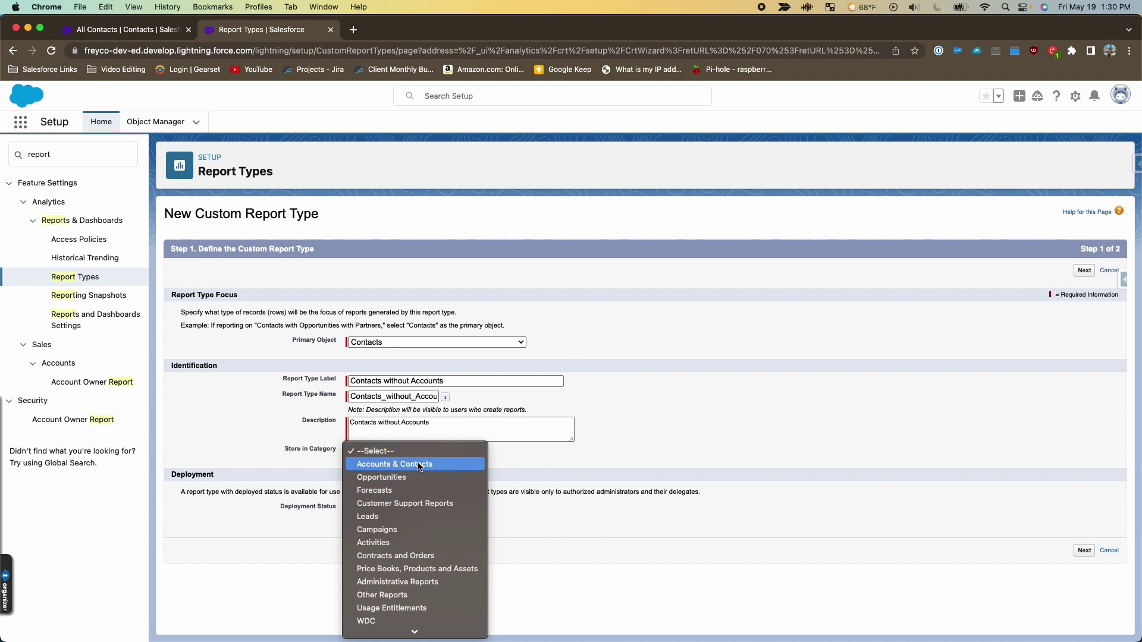
{"action": "left_click", "coordinate": [419, 465]}
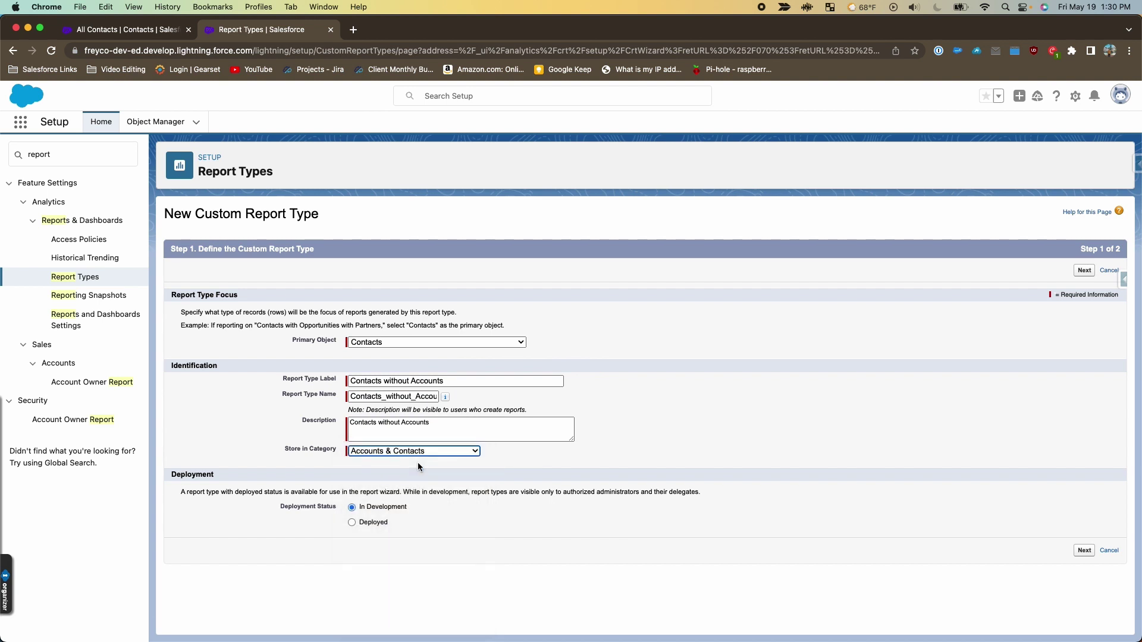
{"action": "left_click", "coordinate": [369, 525]}
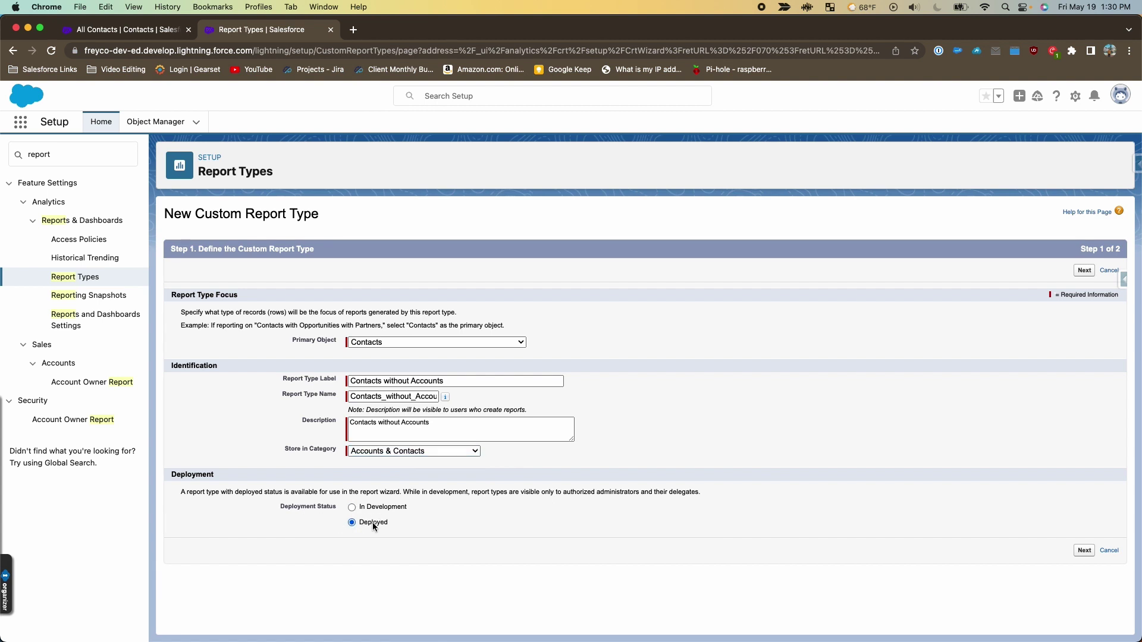
Save the 'Contacts without Accounts' report type with Contacts as its only object.
{"action": "left_click", "coordinate": [1081, 273]}
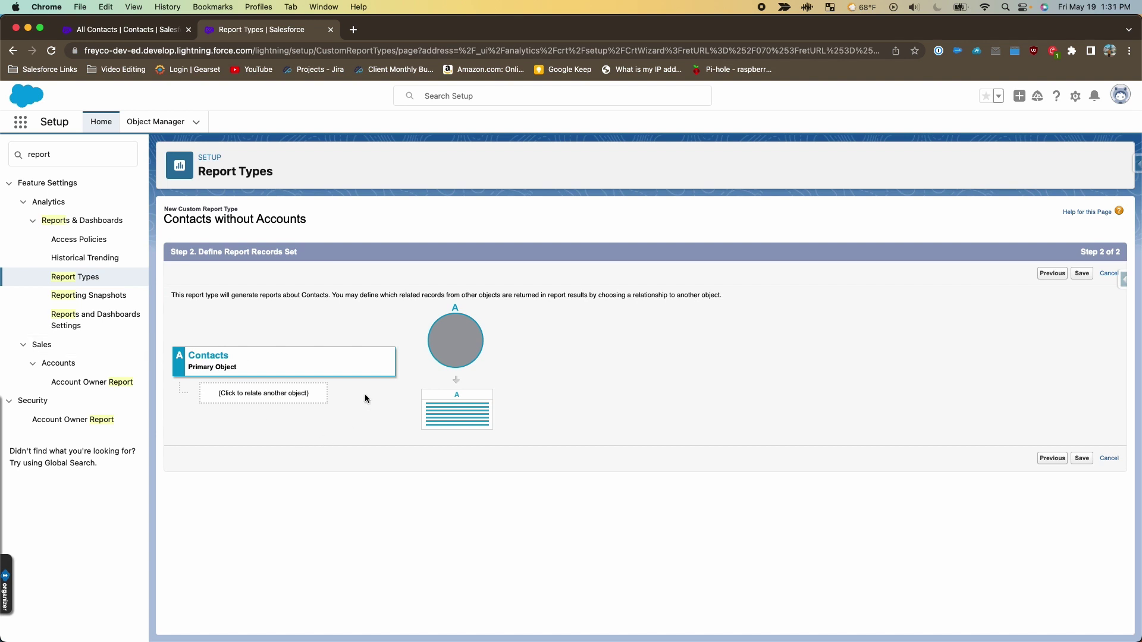
{"action": "left_click", "coordinate": [1082, 274]}
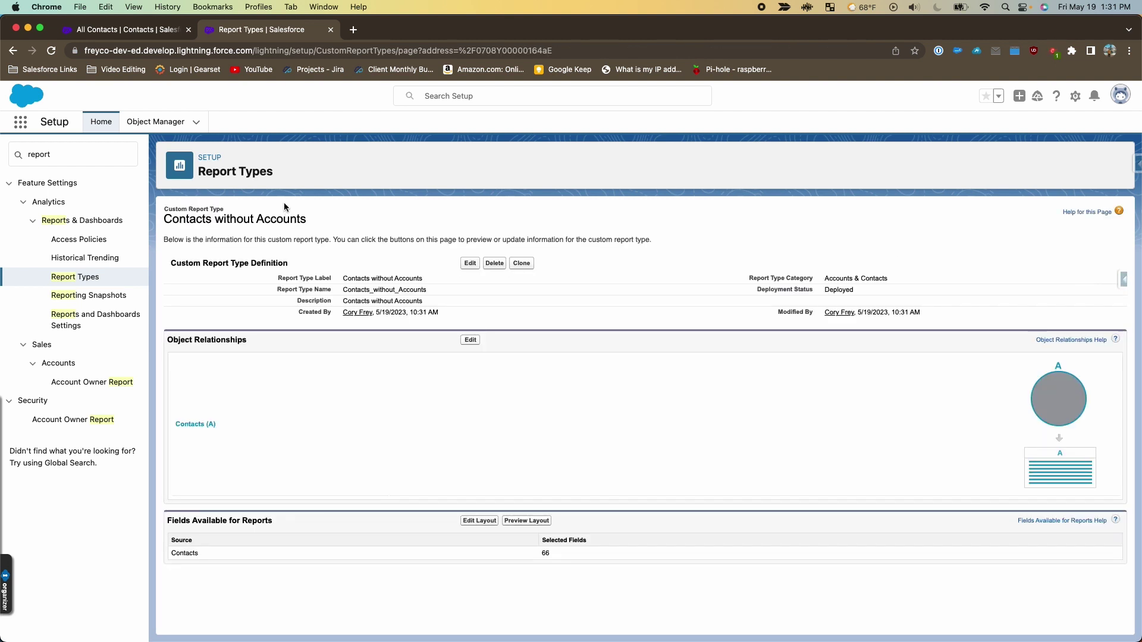
From Reports, start a new report using the 'Contacts without Accounts' type, found by searching 'conta'.
{"action": "left_click", "coordinate": [144, 31]}
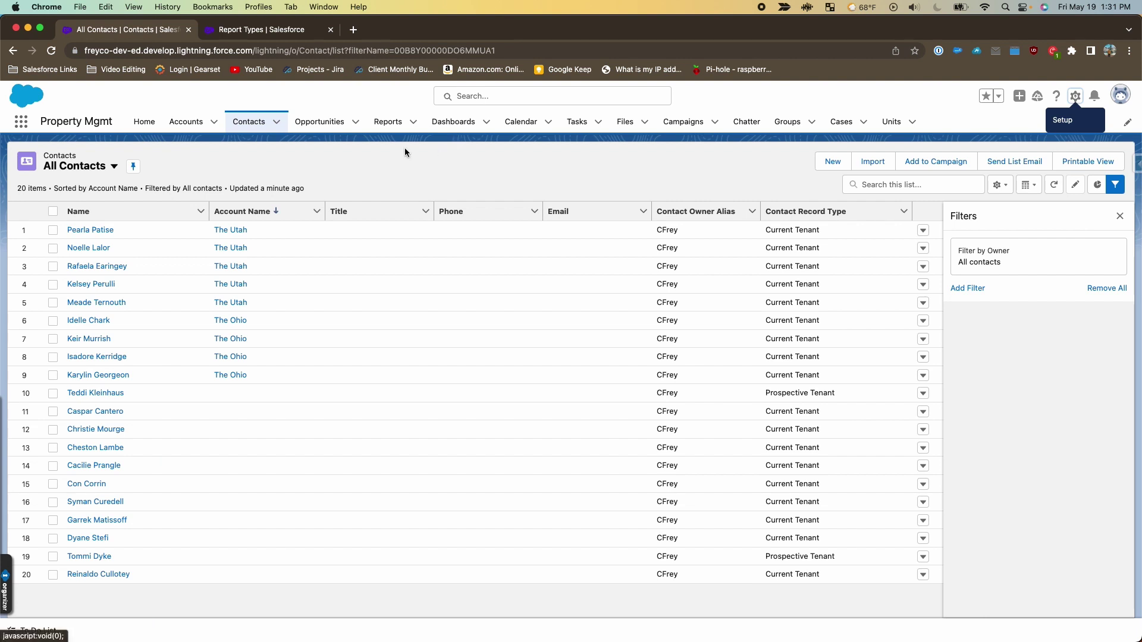
{"action": "left_click", "coordinate": [388, 123]}
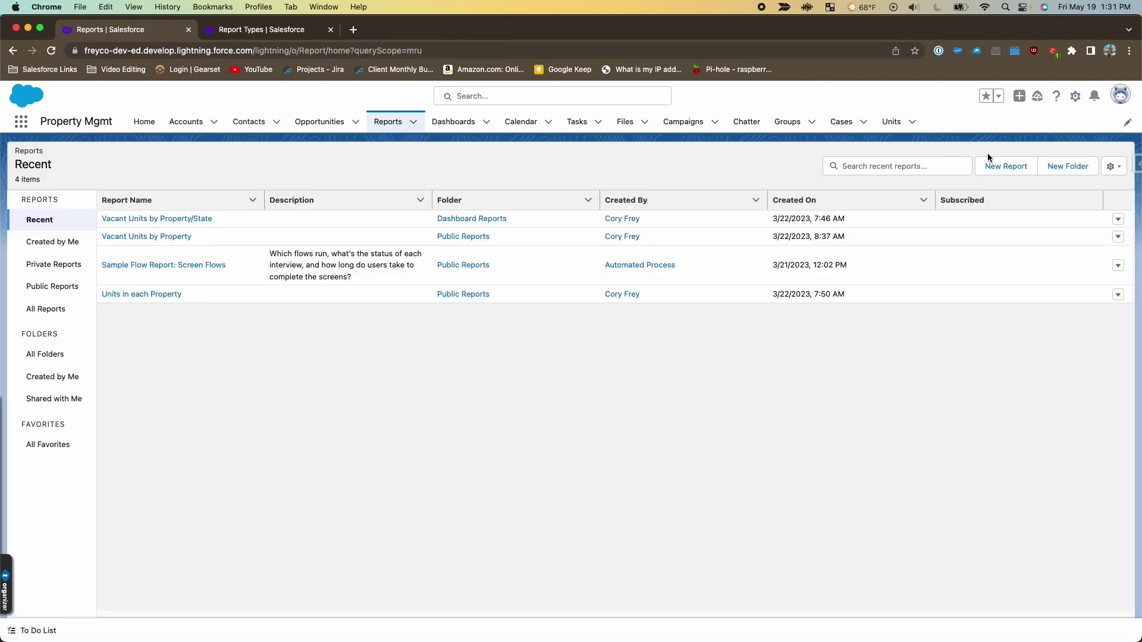
{"action": "left_click", "coordinate": [1004, 167]}
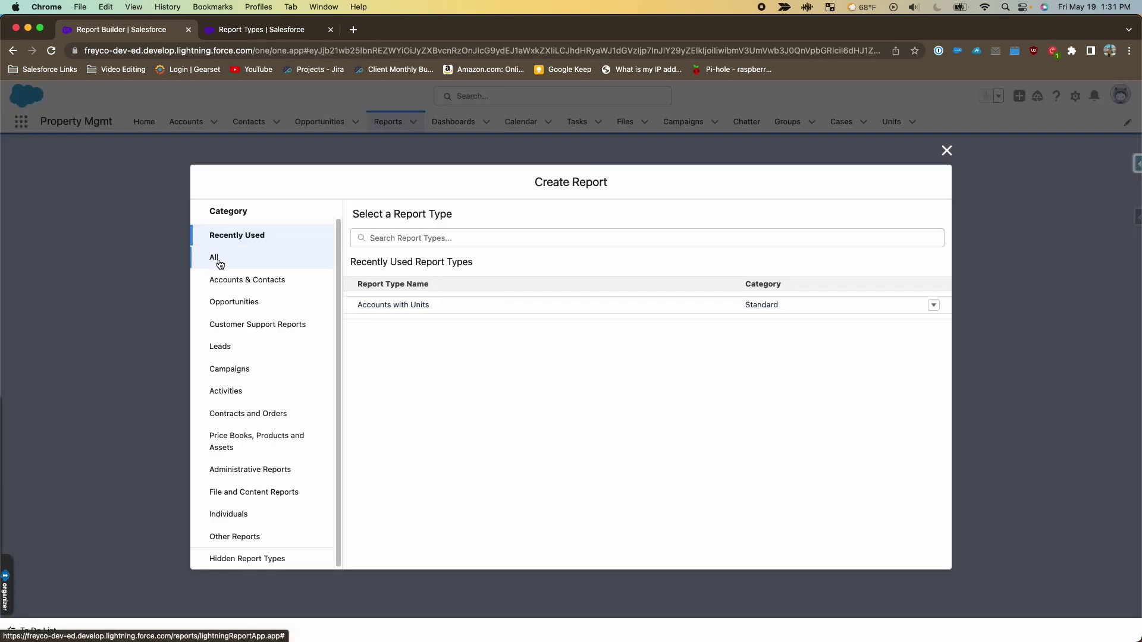
{"action": "left_click", "coordinate": [214, 258]}
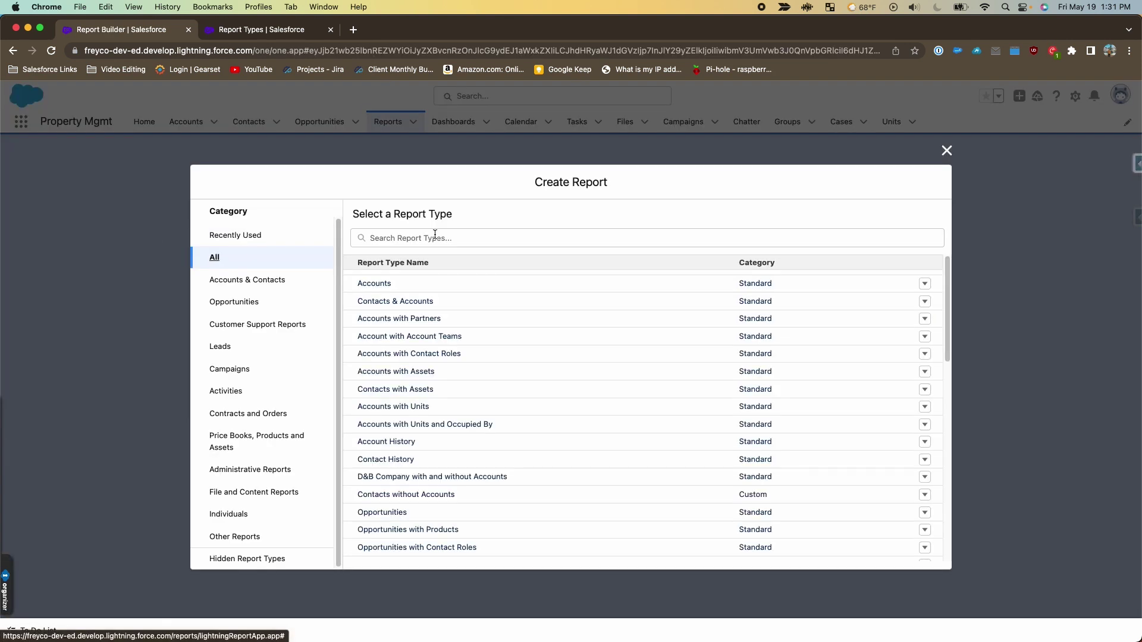
{"action": "left_click", "coordinate": [435, 238]}
{"action": "type", "text": "conta"}
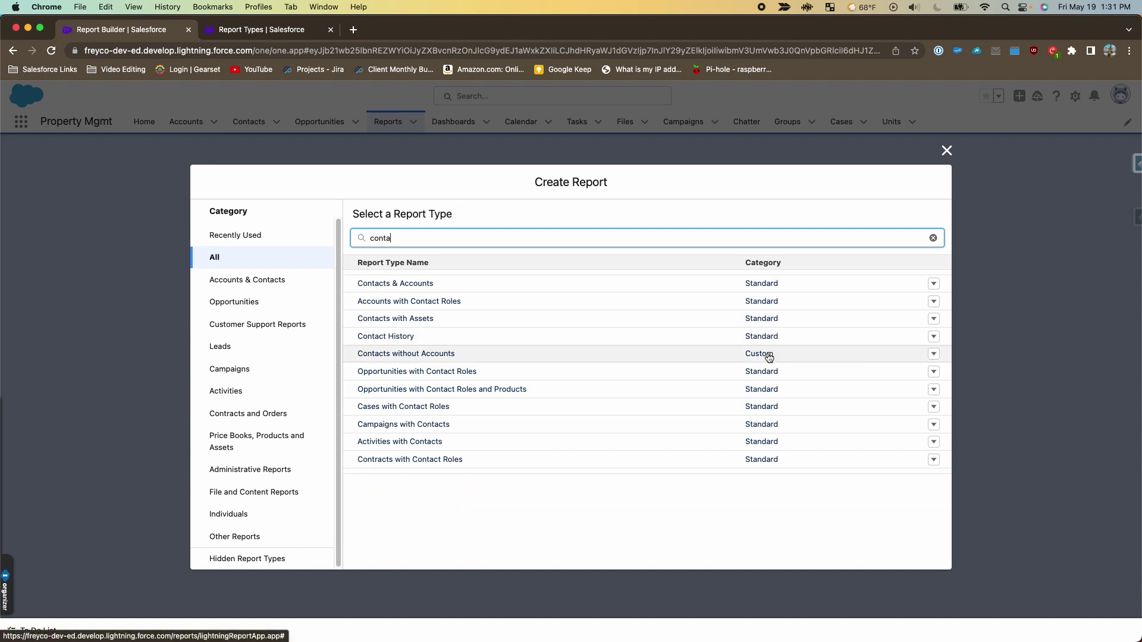
{"action": "left_click", "coordinate": [409, 355]}
{"action": "left_click", "coordinate": [790, 288]}
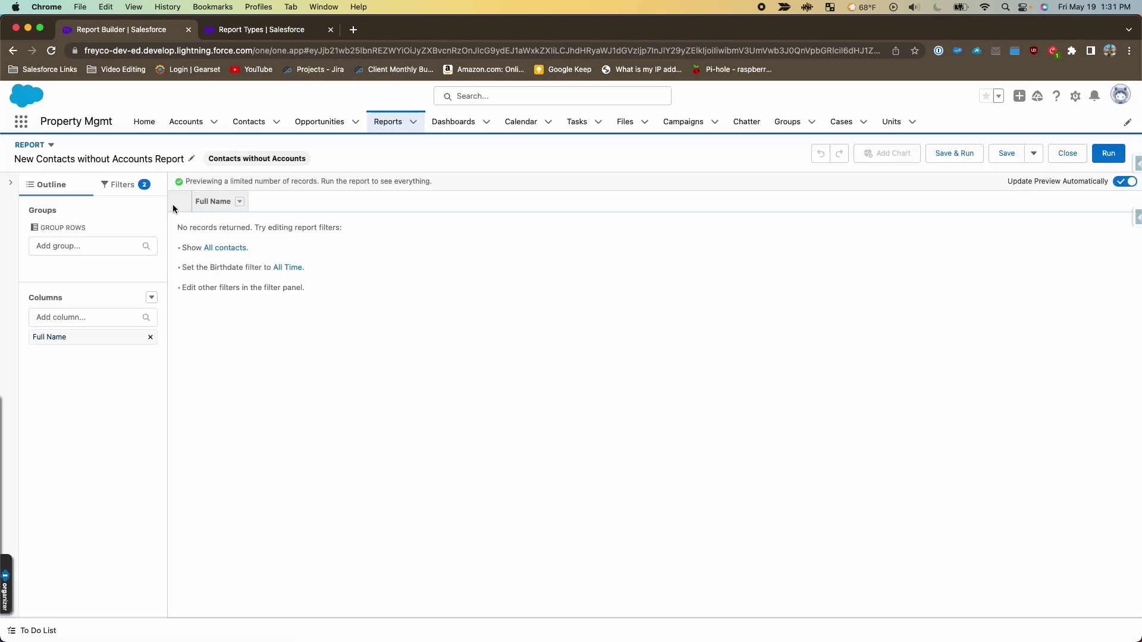
Set the Show Me filter to All contacts and the Birthdate range to All Time.
{"action": "left_click", "coordinate": [114, 184]}
{"action": "left_click", "coordinate": [95, 259]}
{"action": "left_click", "coordinate": [237, 265]}
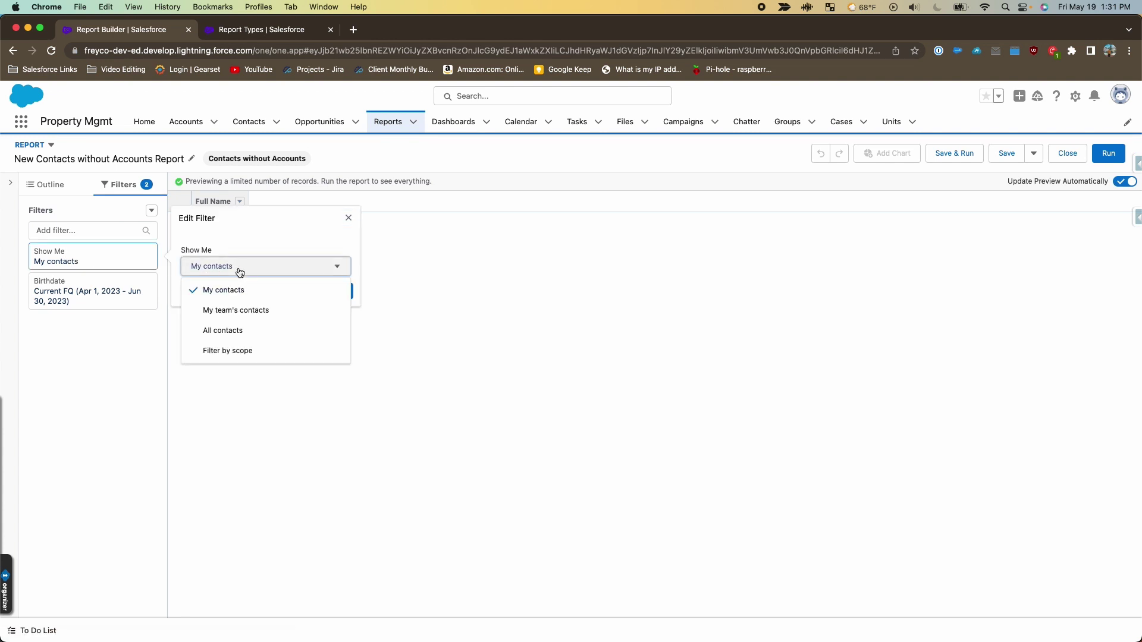
{"action": "left_click", "coordinate": [234, 336]}
{"action": "left_click", "coordinate": [334, 296]}
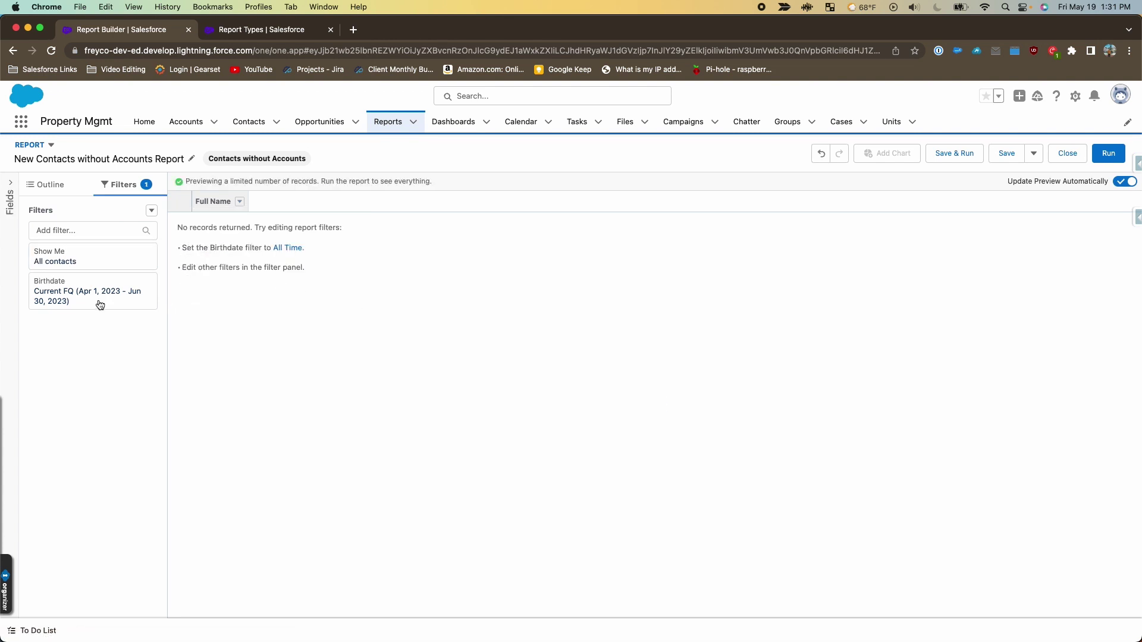
{"action": "left_click", "coordinate": [96, 292]}
{"action": "left_click", "coordinate": [249, 314]}
{"action": "left_click", "coordinate": [276, 335]}
{"action": "left_click", "coordinate": [334, 355]}
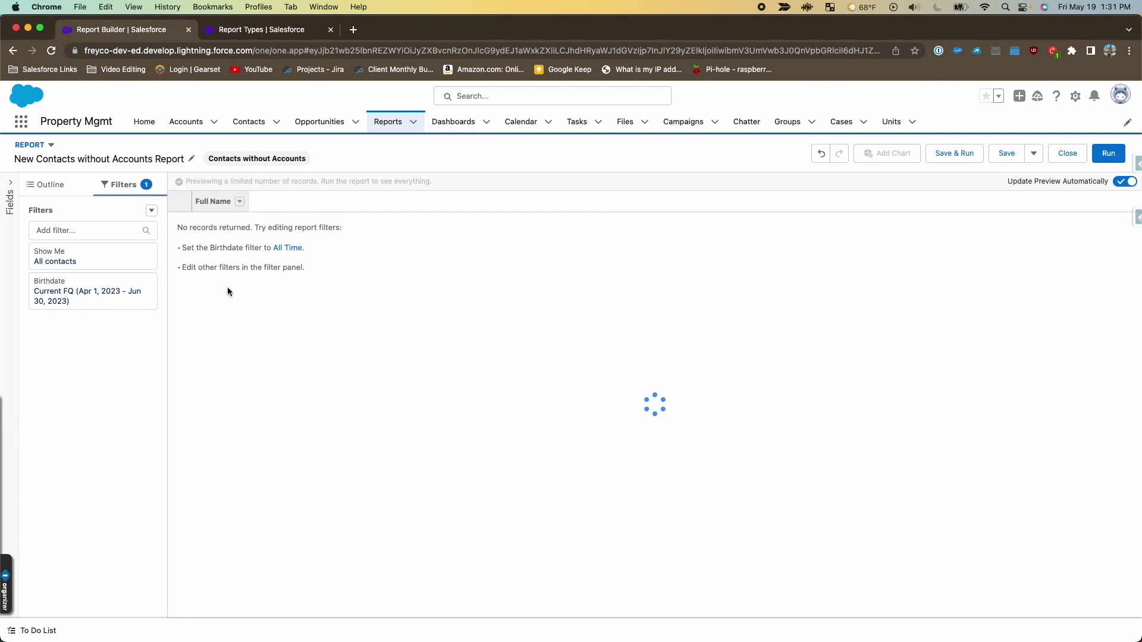
Back in the report's columns, search for fields matching 'acc'.
{"action": "left_click", "coordinate": [49, 186]}
{"action": "left_click", "coordinate": [93, 317]}
{"action": "type", "text": "acc"}
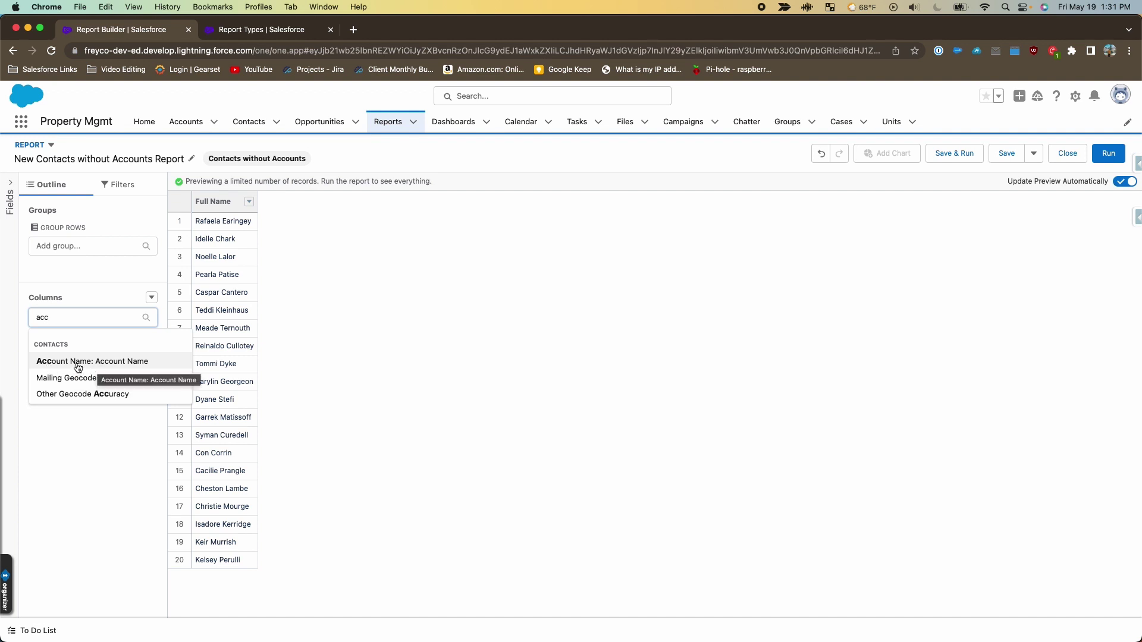
Add the Account Name column and sort it descending so blank accounts come last.
{"action": "left_click", "coordinate": [113, 364]}
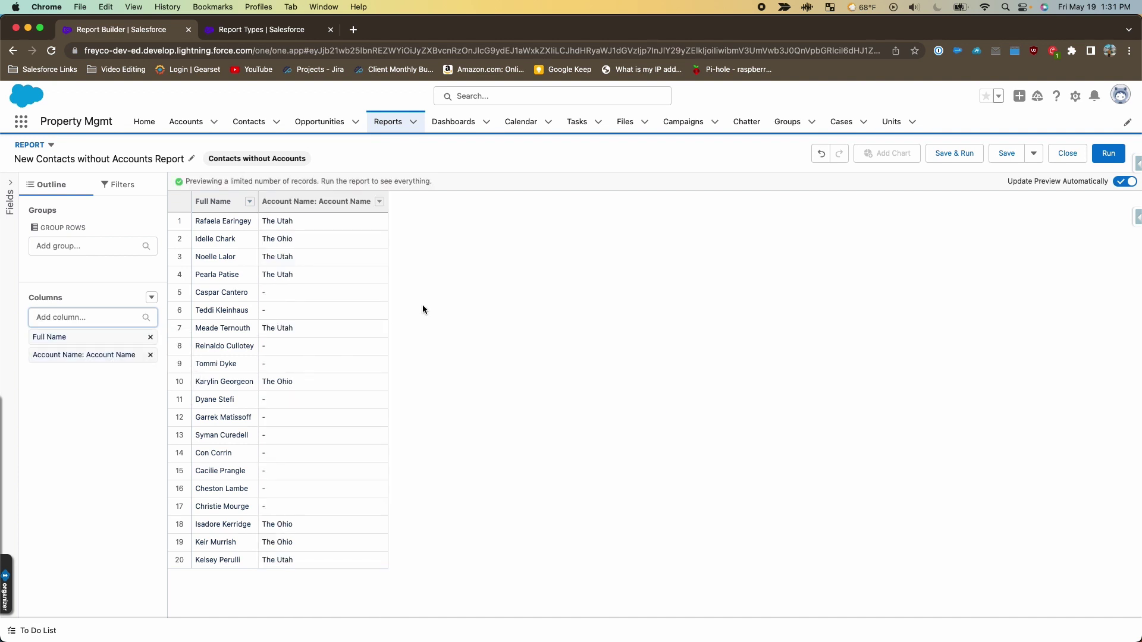
{"action": "left_click", "coordinate": [294, 203]}
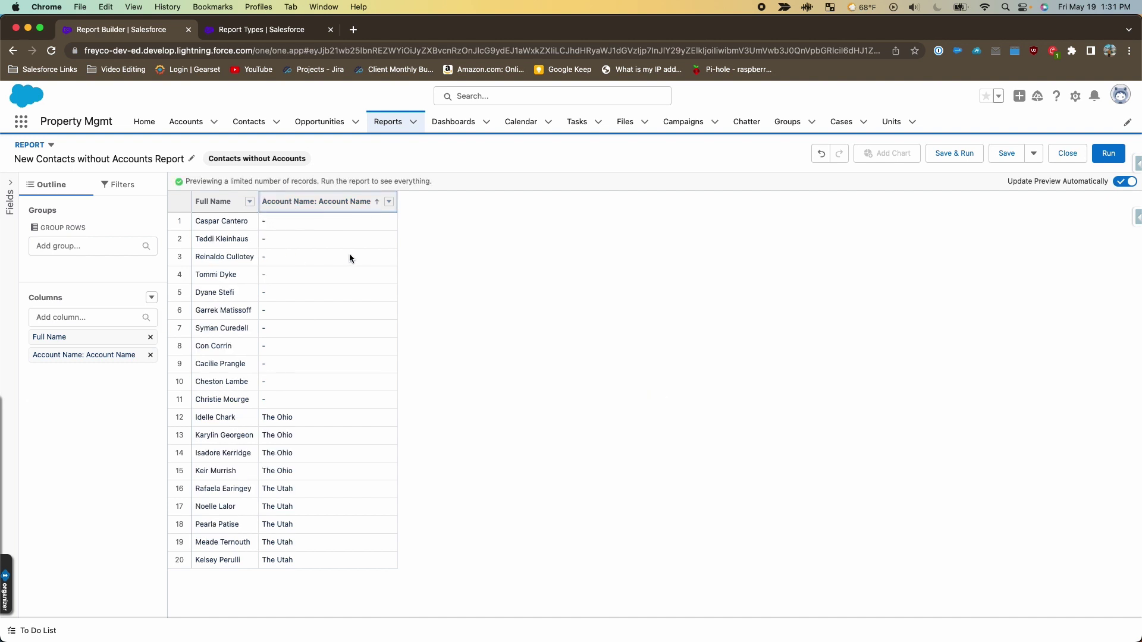
{"action": "left_click", "coordinate": [323, 205]}
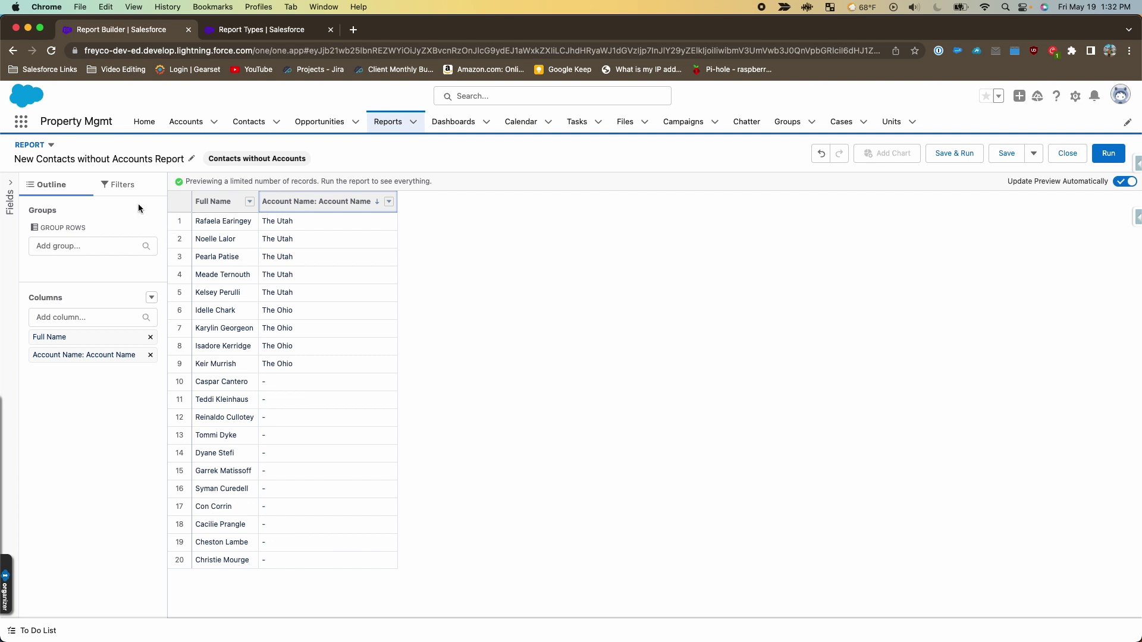
Apply an Account Name equals blank filter, leaving the eleven contacts without accounts.
{"action": "left_click", "coordinate": [124, 185]}
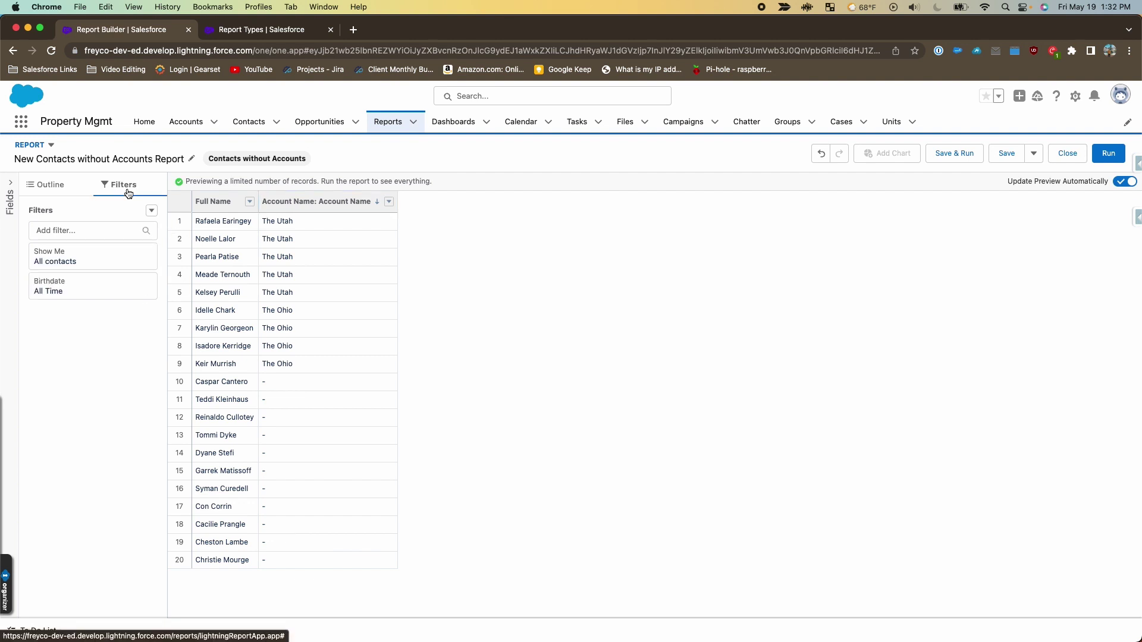
{"action": "left_click", "coordinate": [88, 231]}
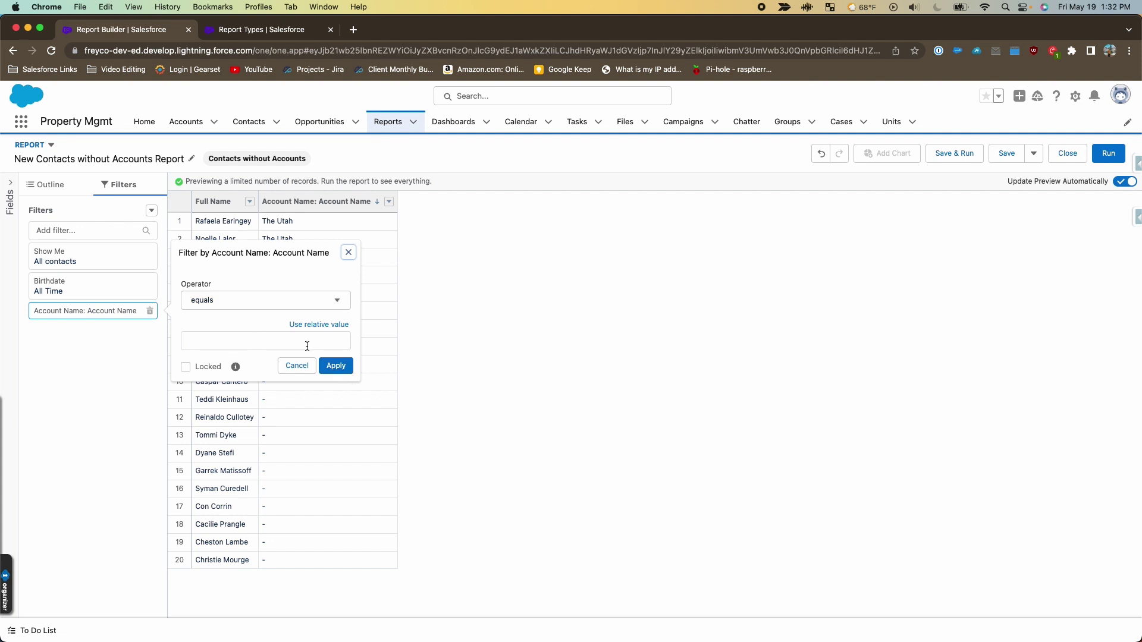
{"action": "left_click", "coordinate": [335, 365]}
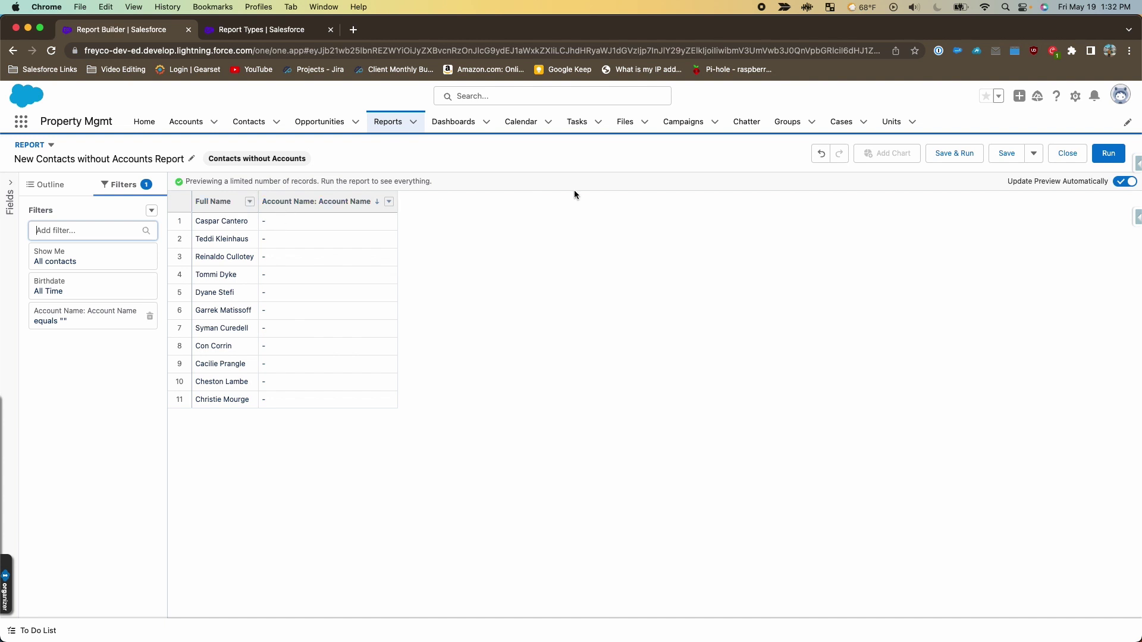
Add Contact ID and Created By: Full Name columns, drag Account Name to first, sort by Full Name.
{"action": "left_click", "coordinate": [50, 187]}
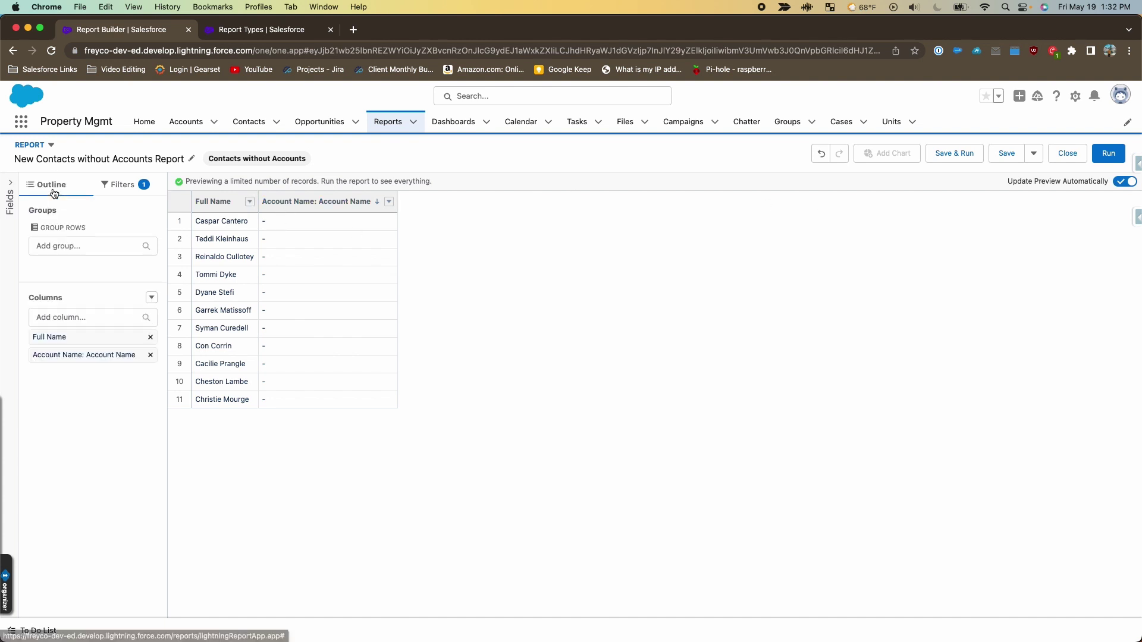
{"action": "left_click", "coordinate": [69, 315]}
{"action": "type", "text": "id"}
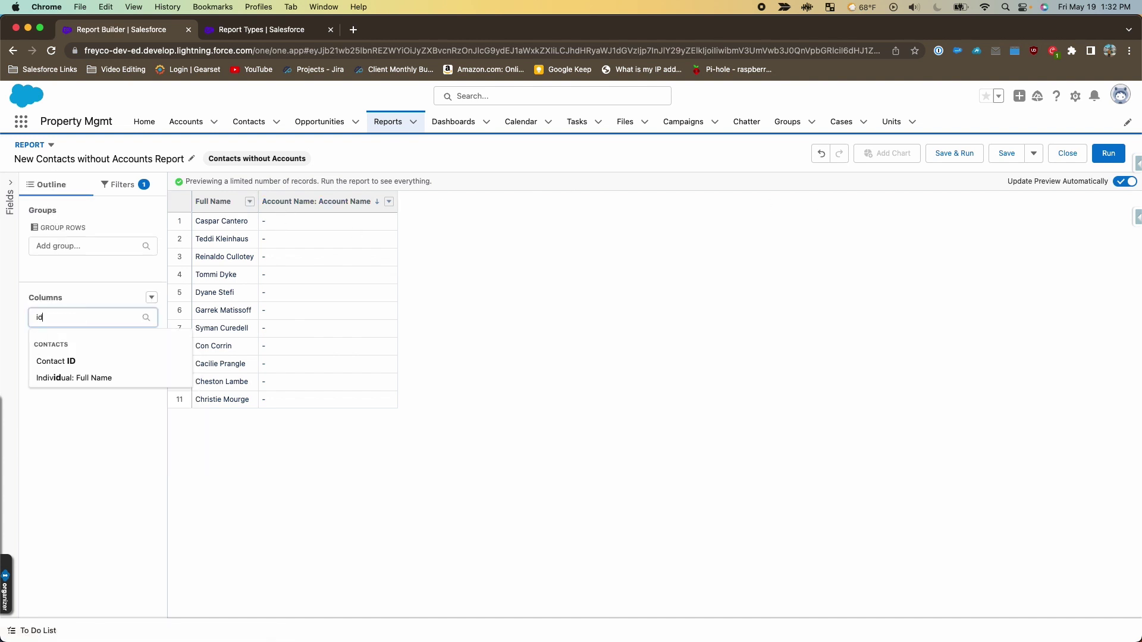
{"action": "left_click", "coordinate": [56, 361]}
{"action": "type", "text": "created"}
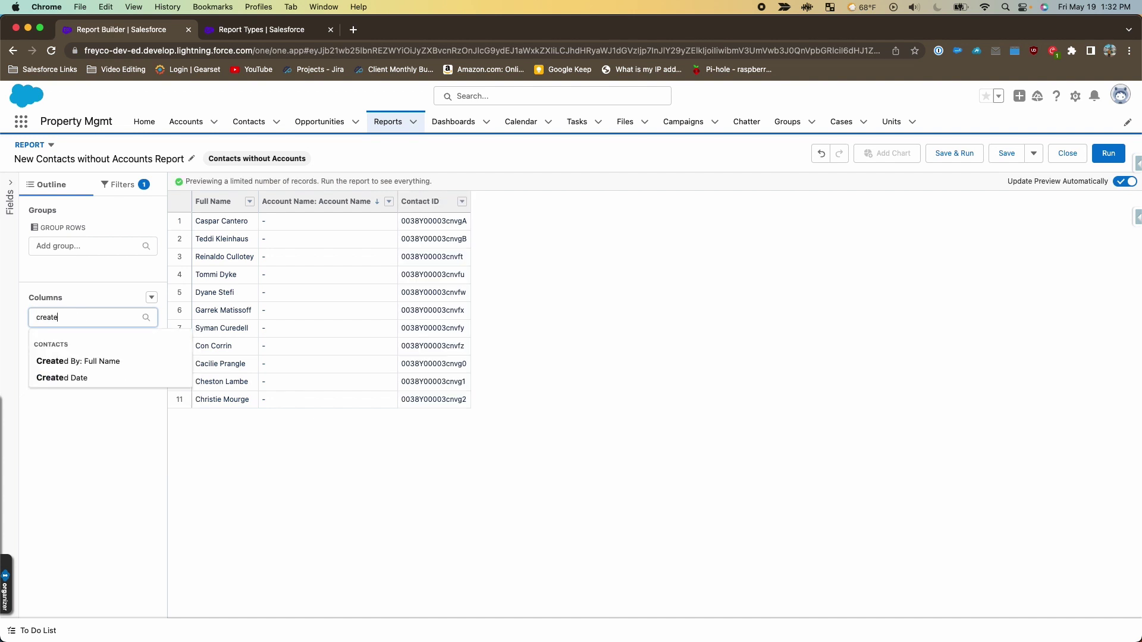
{"action": "left_click", "coordinate": [77, 361]}
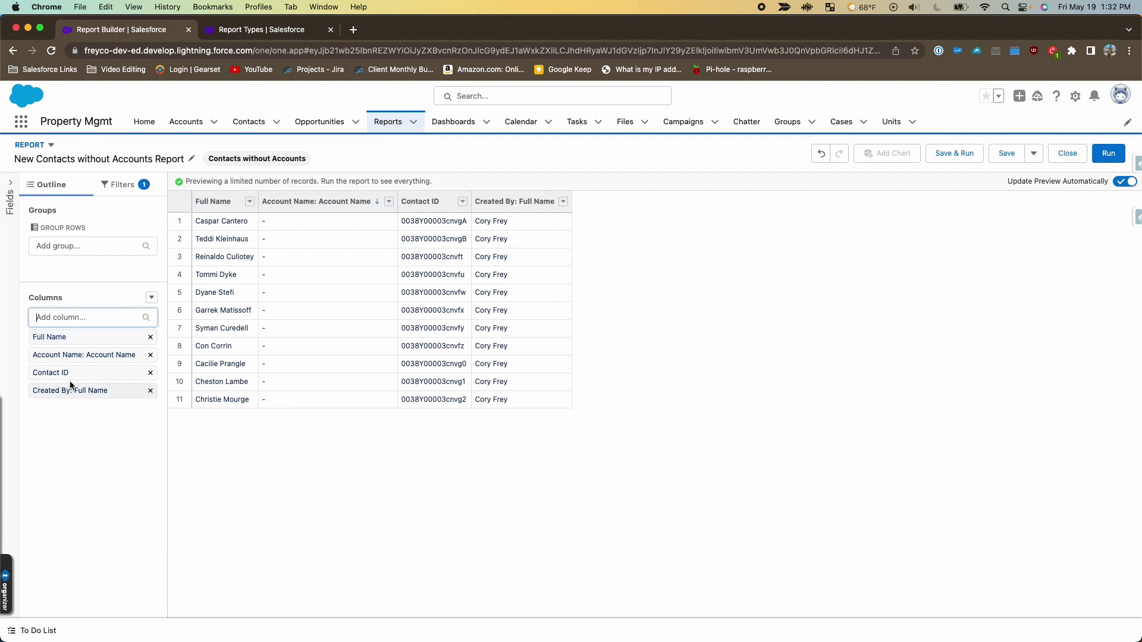
{"action": "left_click_drag", "start_coordinate": [77, 356], "coordinate": [78, 333]}
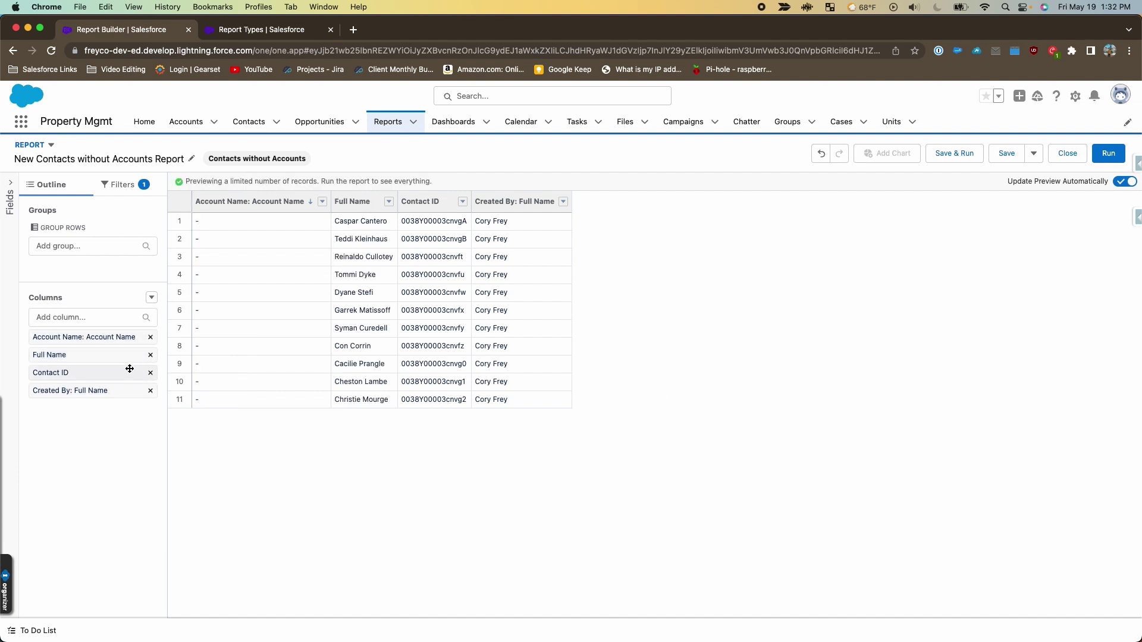
{"action": "left_click", "coordinate": [359, 202]}
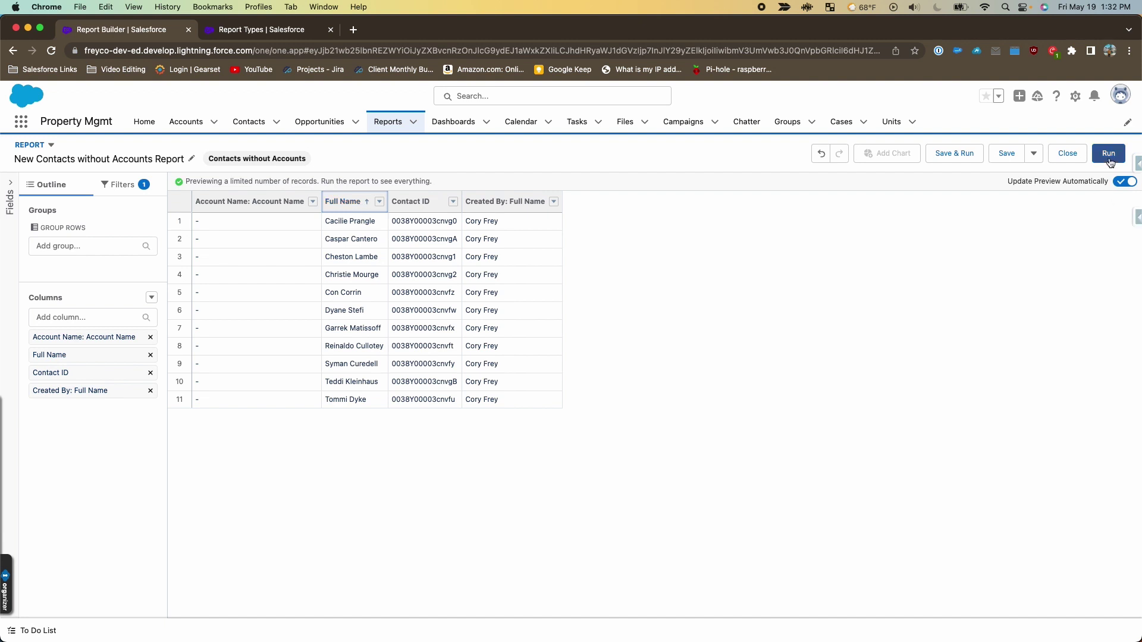
Save the report under the name 'Orphaned Contacts'.
{"action": "left_click", "coordinate": [954, 153]}
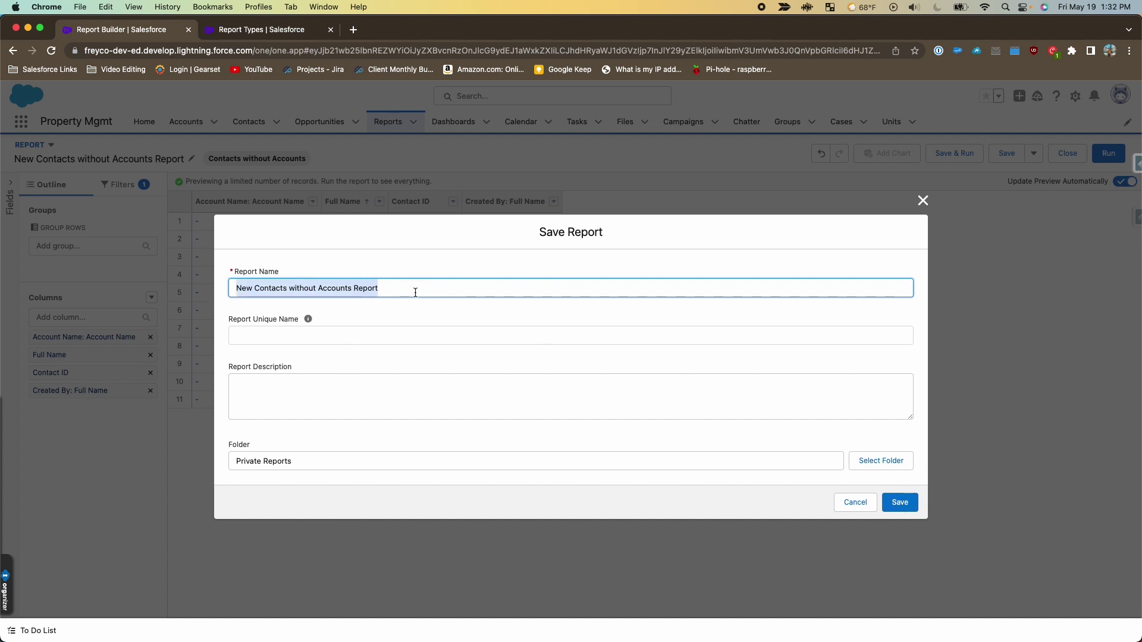
{"action": "type", "text": "O"}
{"action": "key", "text": "BackSpace"}
{"action": "type", "text": "Orp"}
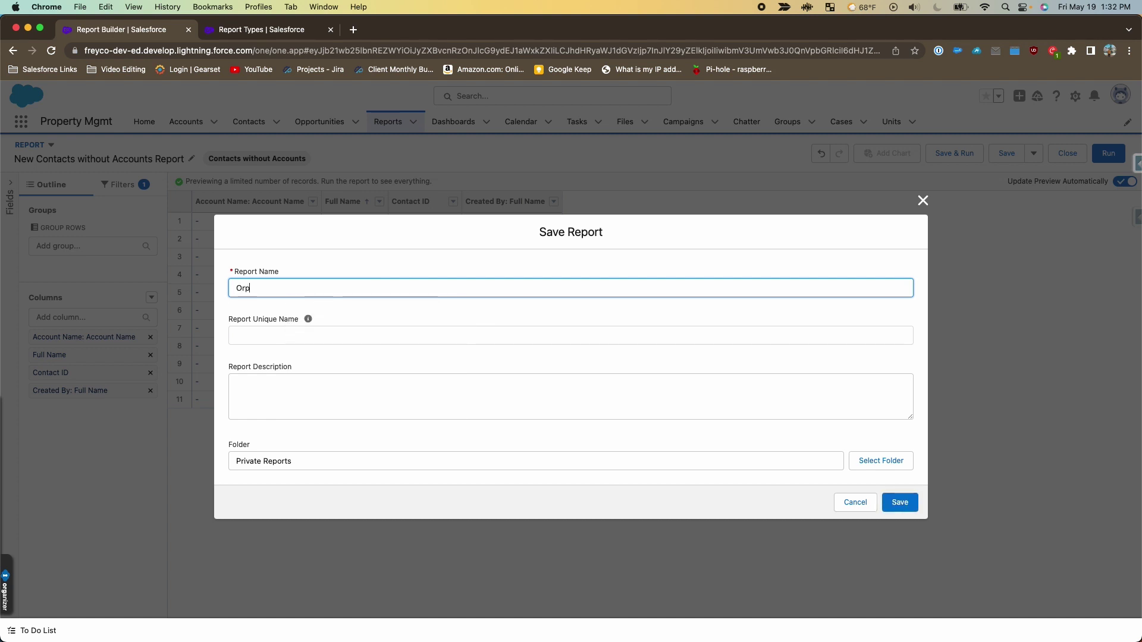
{"action": "type", "text": "haned Contacts"}
Create a new 'Contacts Reports' folder, select it, and save the report there.
{"action": "left_click", "coordinate": [883, 459]}
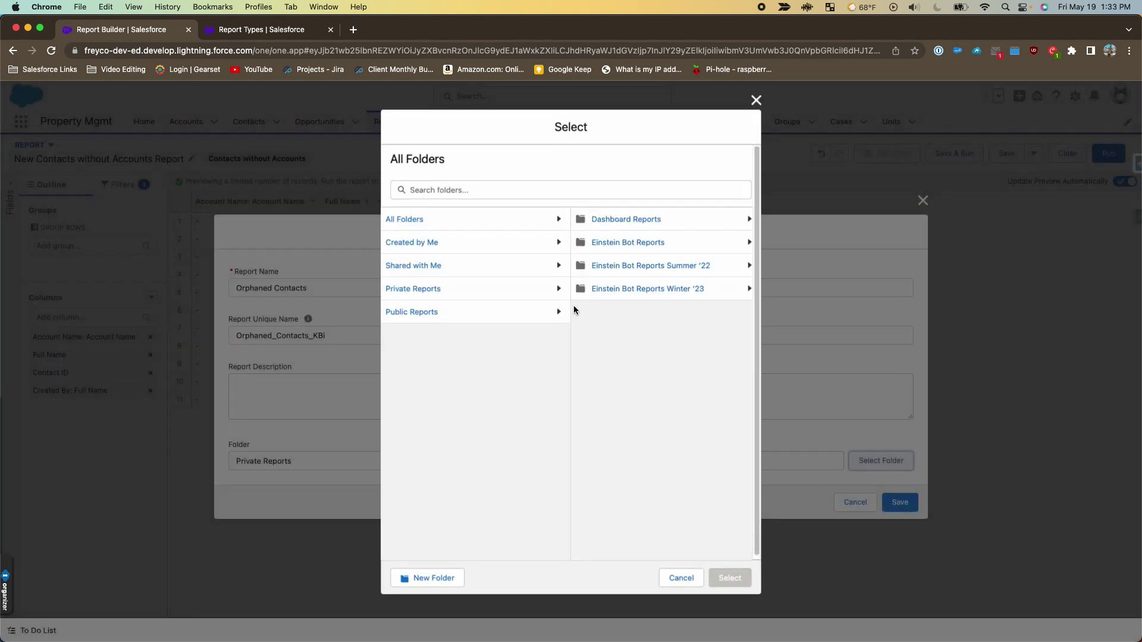
{"action": "left_click", "coordinate": [416, 219]}
{"action": "left_click", "coordinate": [458, 578]}
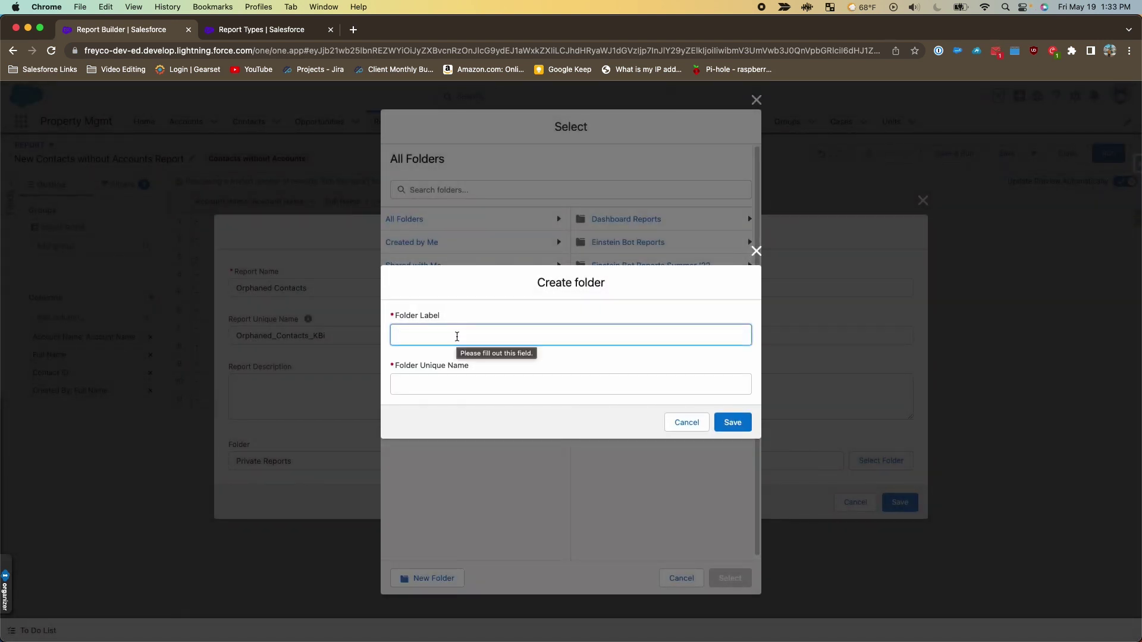
{"action": "type", "text": "C"}
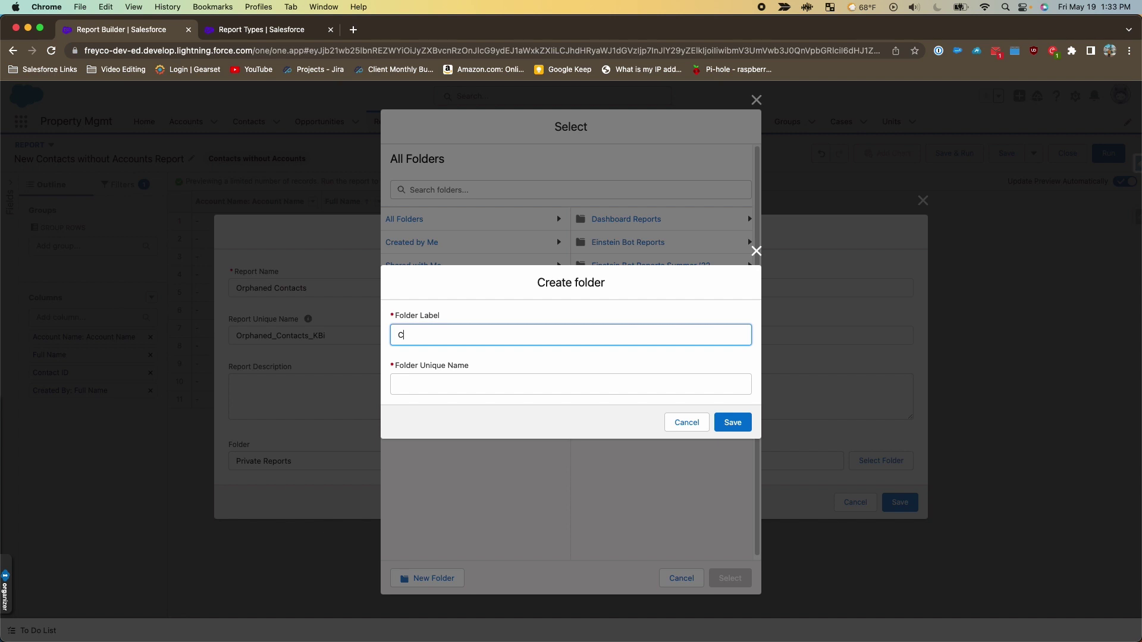
{"action": "type", "text": "Contacts Reports"}
{"action": "key", "text": "Tab"}
{"action": "left_click", "coordinate": [732, 422]}
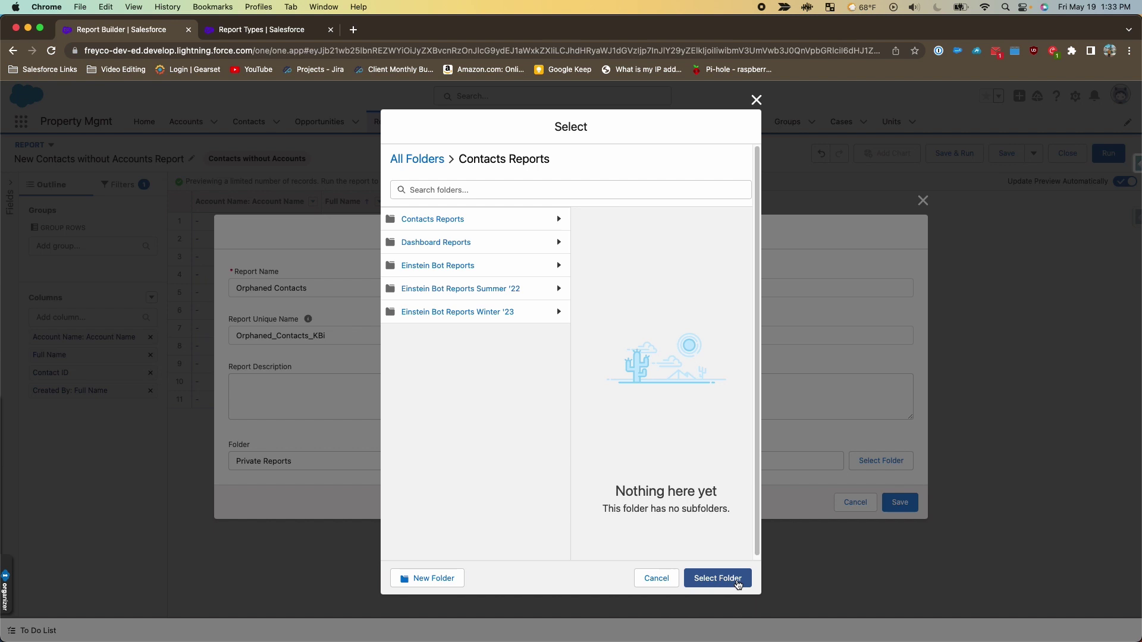
{"action": "left_click", "coordinate": [738, 579]}
{"action": "left_click", "coordinate": [900, 503]}
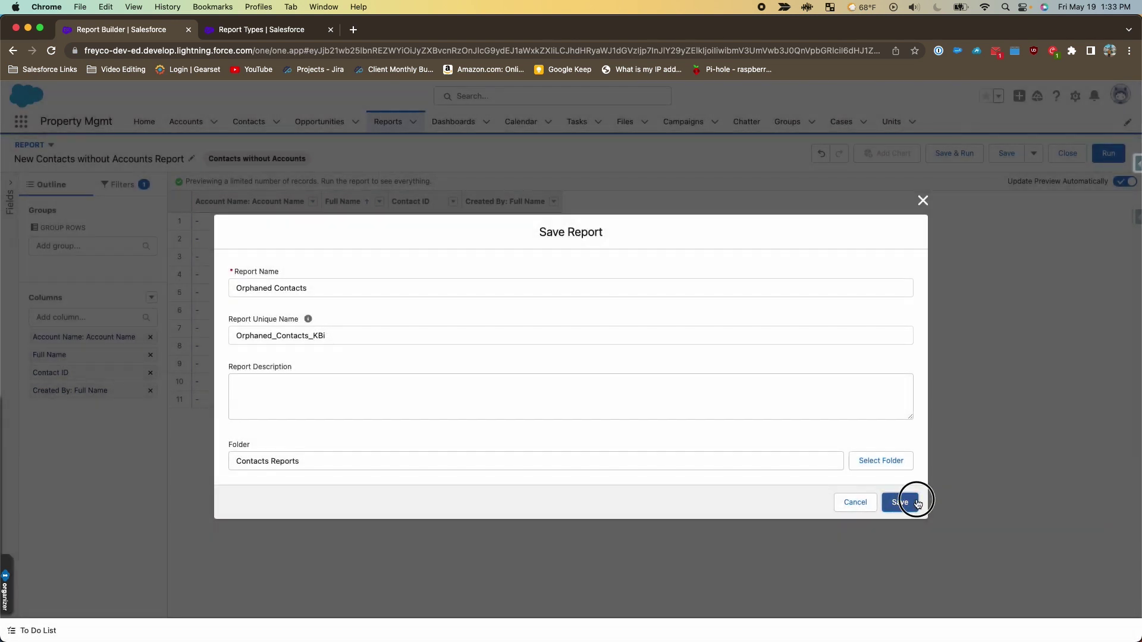